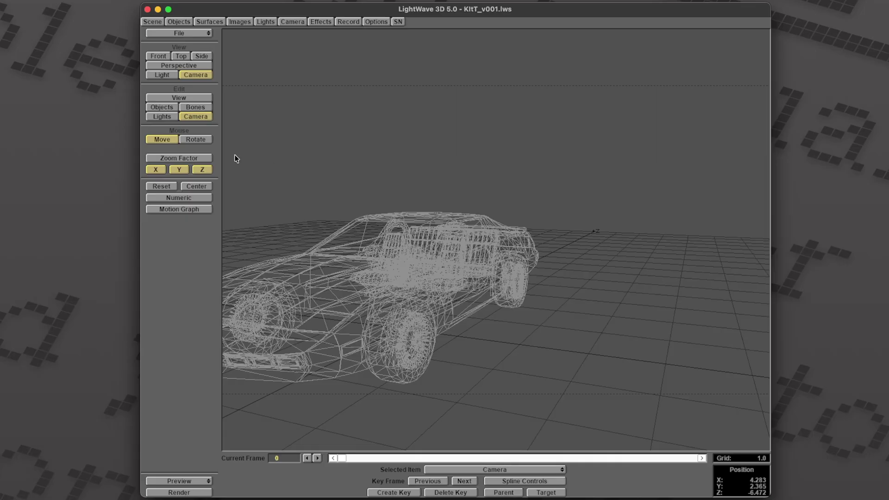
Step: Rotate the camera to a heading of about -33.9° and a pitch of about 13.6° to frame the whole car
{"action": "key", "text": "y"}
{"action": "left_click_drag", "start_coordinate": [253, 149], "coordinate": [198, 175]}
{"action": "left_click_drag", "start_coordinate": [436, 182], "coordinate": [427, 184]}
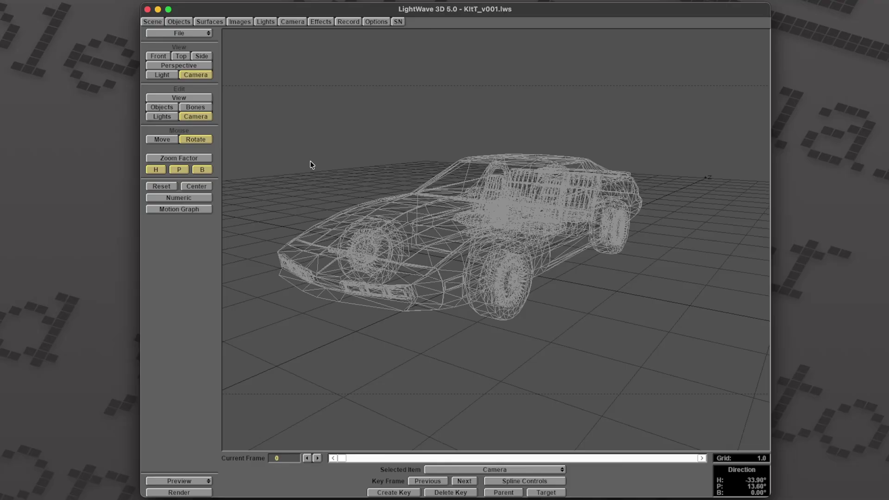
{"action": "left_click", "coordinate": [163, 140]}
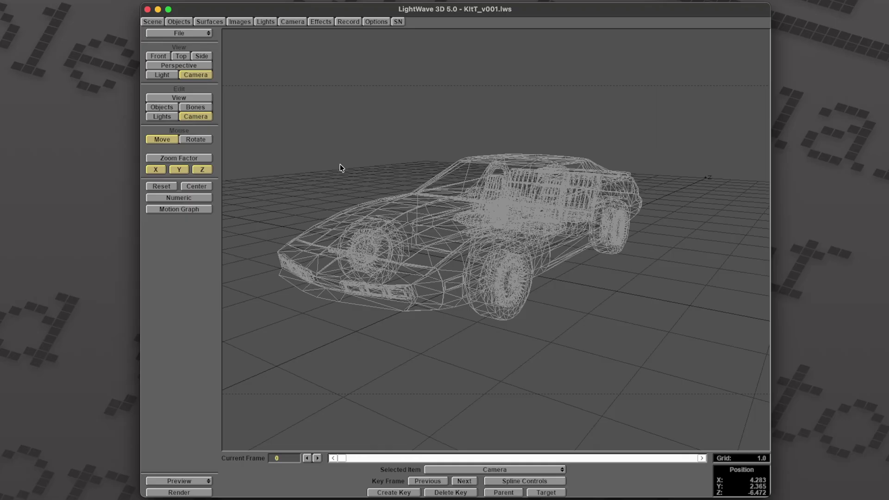
Step: Reposition and turn the camera to a heading of about -28°, pitch of about 13.8° and bank of about 4.7°
{"action": "left_click", "coordinate": [213, 23]}
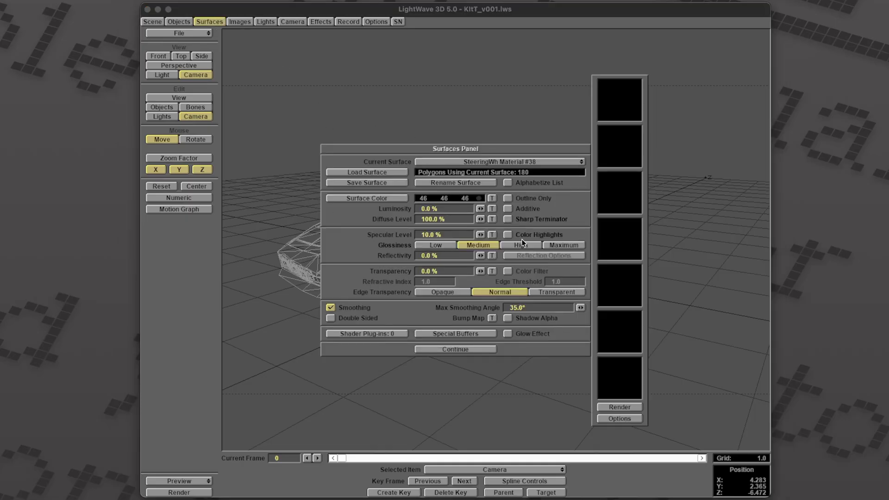
{"action": "left_click", "coordinate": [460, 350]}
{"action": "mouse_move", "coordinate": [385, 168]}
{"action": "left_mouse_down"}
{"action": "mouse_move", "coordinate": [262, 160]}
{"action": "mouse_move", "coordinate": [299, 162]}
{"action": "mouse_move", "coordinate": [284, 162]}
{"action": "mouse_move", "coordinate": [295, 185]}
{"action": "mouse_move", "coordinate": [344, 196]}
{"action": "mouse_move", "coordinate": [374, 180]}
{"action": "left_mouse_up"}
{"action": "left_click", "coordinate": [196, 139]}
{"action": "left_click", "coordinate": [165, 139]}
{"action": "left_click", "coordinate": [200, 139]}
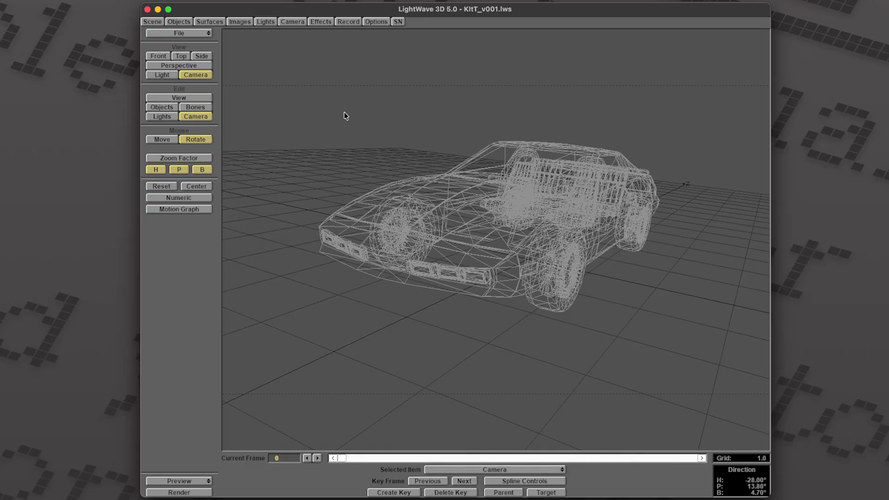
Step: Review the camera's render settings and render a test frame of the car on its own
{"action": "left_click", "coordinate": [292, 22]}
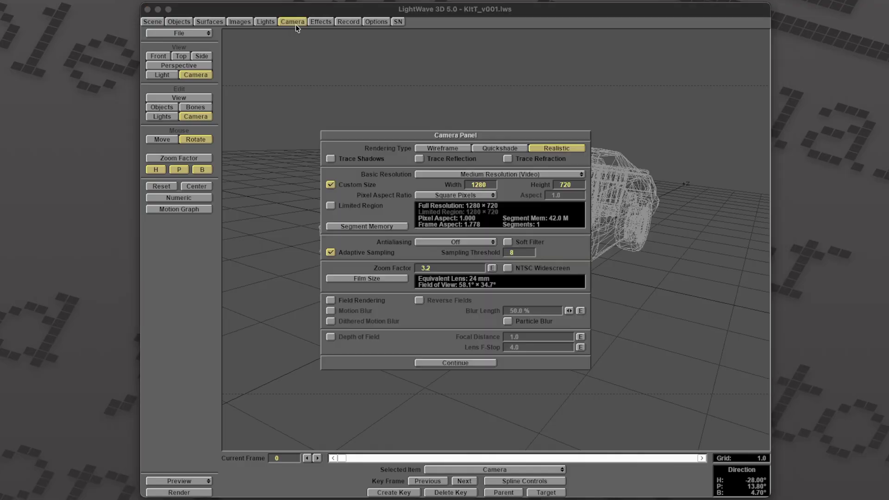
{"action": "left_click", "coordinate": [465, 364]}
{"action": "key", "text": "F9"}
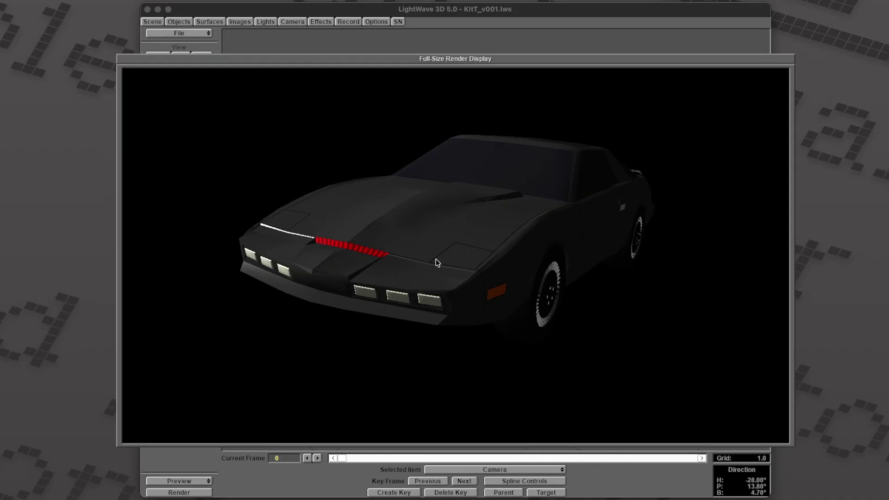
{"action": "left_click", "coordinate": [400, 280]}
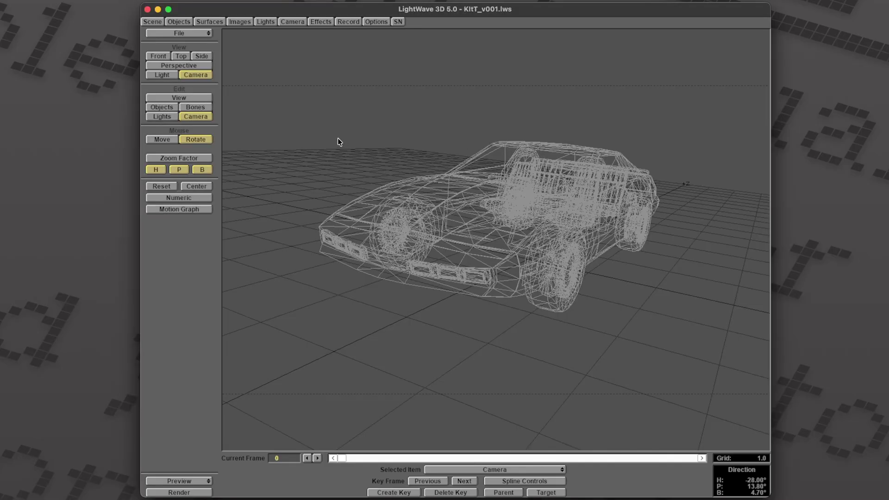
Step: Load the StudioSet_v001.lwo object from the Vehicles folder into the scene
{"action": "left_click", "coordinate": [180, 22]}
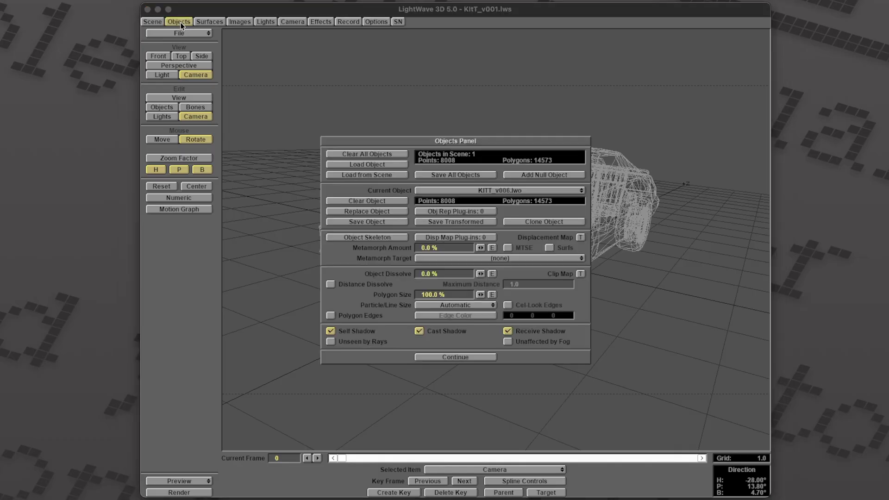
{"action": "left_click", "coordinate": [370, 165]}
{"action": "double_click", "coordinate": [314, 39]}
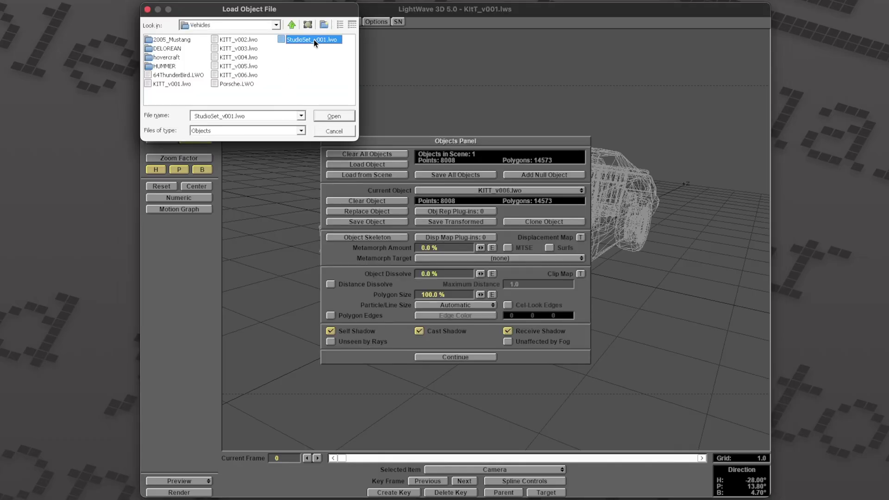
{"action": "left_click", "coordinate": [448, 356]}
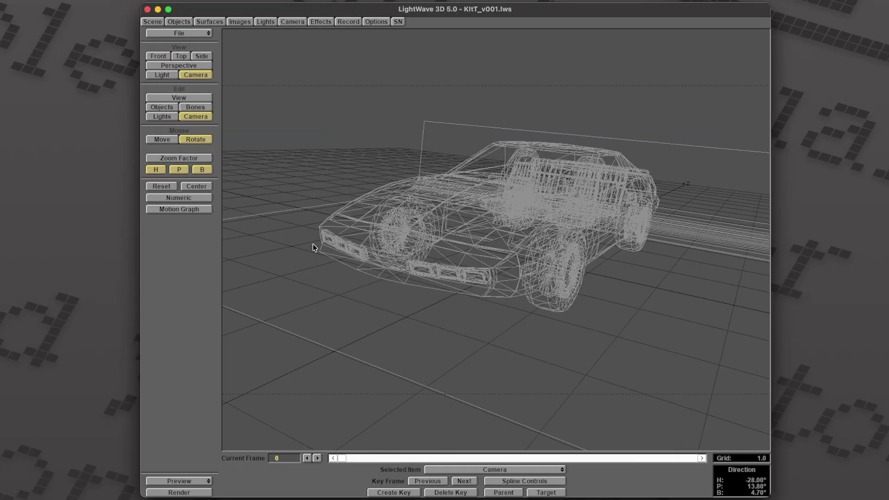
Step: Scale the KITT_v006.lwo car down uniformly to about 0.444 in the perspective view
{"action": "left_click", "coordinate": [161, 107]}
{"action": "key", "text": "4"}
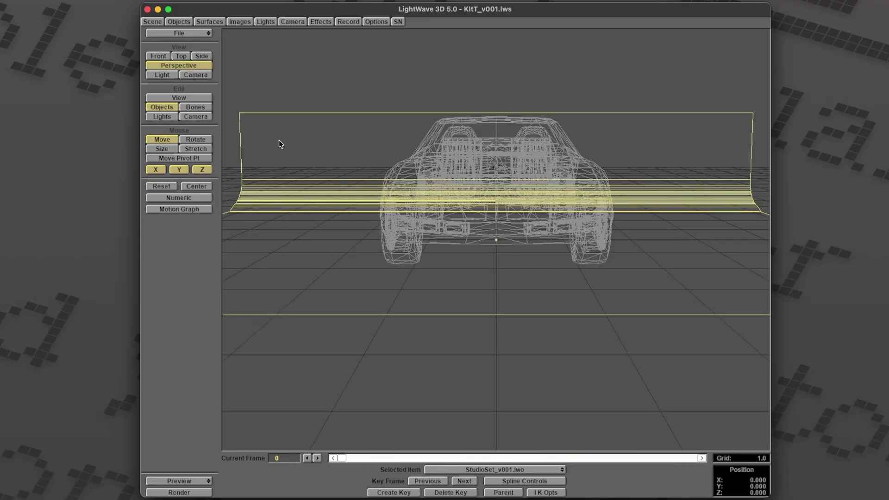
{"action": "left_click", "coordinate": [192, 100]}
{"action": "left_click_drag", "start_coordinate": [324, 232], "coordinate": [305, 244]}
{"action": "left_click_drag", "start_coordinate": [270, 174], "coordinate": [255, 154]}
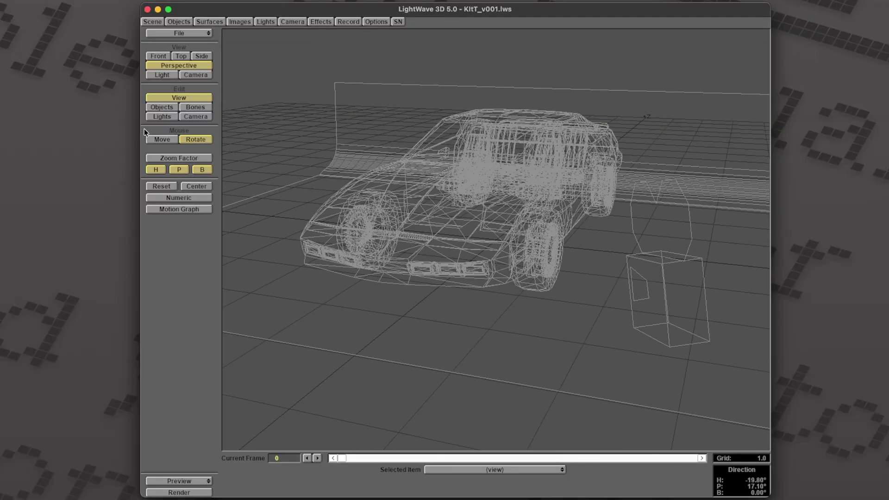
{"action": "left_click", "coordinate": [161, 108]}
{"action": "left_click", "coordinate": [471, 467]}
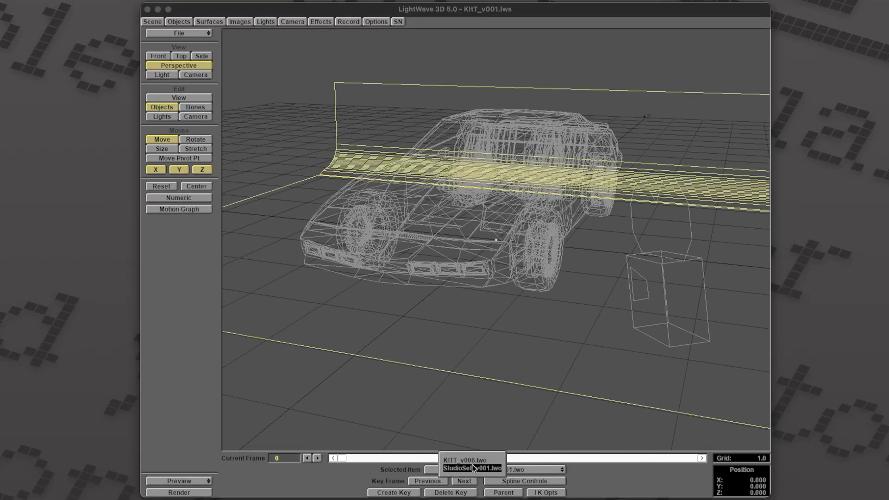
{"action": "left_click", "coordinate": [471, 460]}
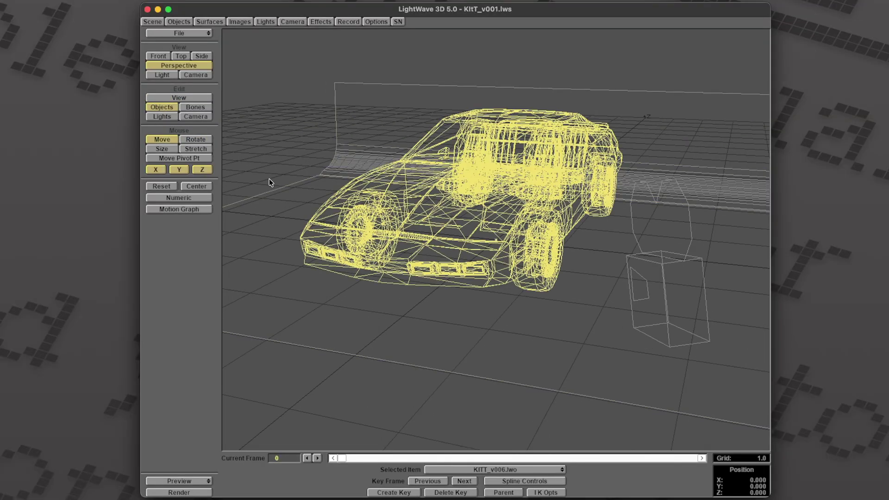
{"action": "left_click", "coordinate": [158, 146]}
{"action": "left_click_drag", "start_coordinate": [278, 176], "coordinate": [200, 176]}
{"action": "left_click_drag", "start_coordinate": [369, 183], "coordinate": [370, 183]}
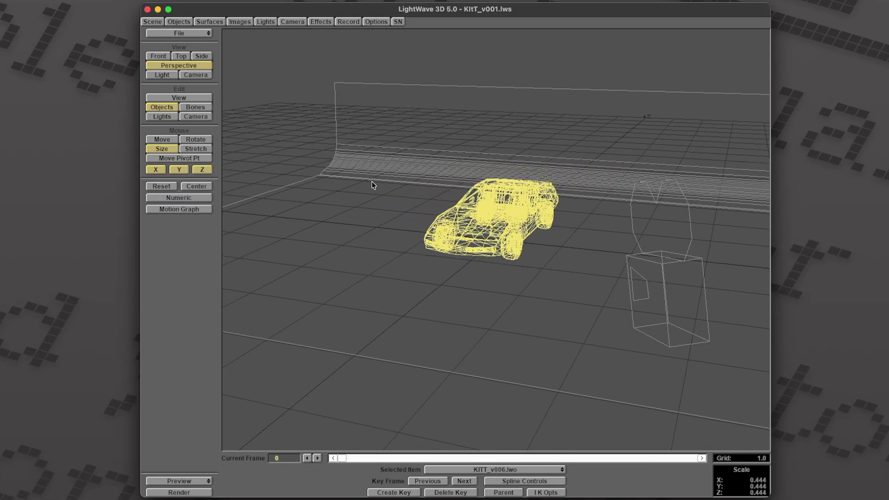
Step: Restrict the car's rotation to heading only and turn it to about 21°
{"action": "left_click", "coordinate": [193, 140]}
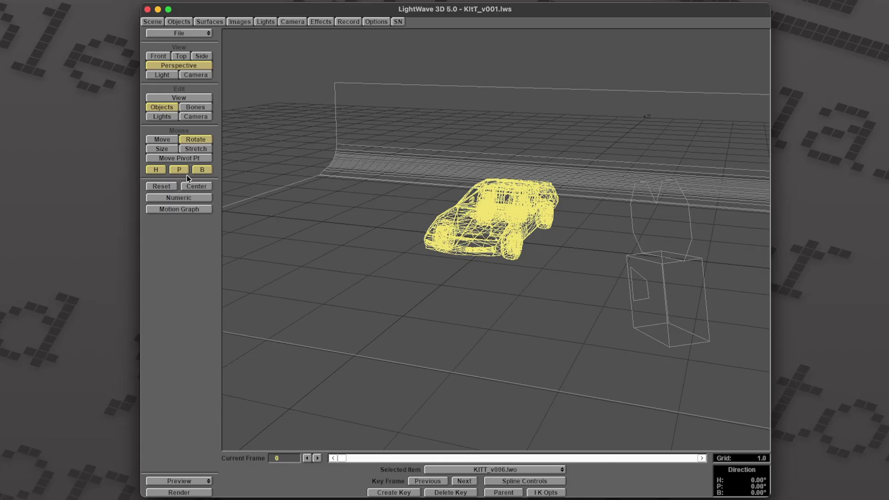
{"action": "left_click", "coordinate": [207, 172]}
{"action": "left_click_drag", "start_coordinate": [277, 181], "coordinate": [224, 181]}
{"action": "left_click_drag", "start_coordinate": [287, 176], "coordinate": [335, 175]}
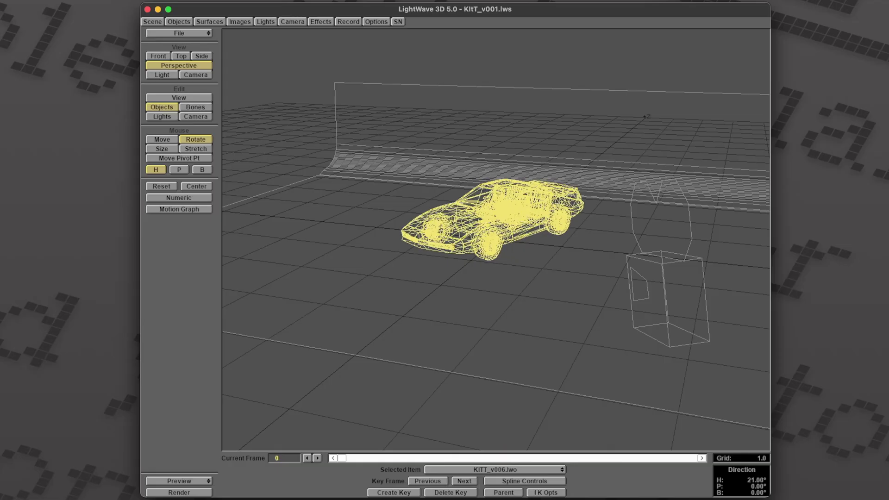
Step: Look through the camera and move it closer so the scaled-down car fills more of the frame
{"action": "left_click", "coordinate": [204, 118]}
{"action": "key", "text": "6"}
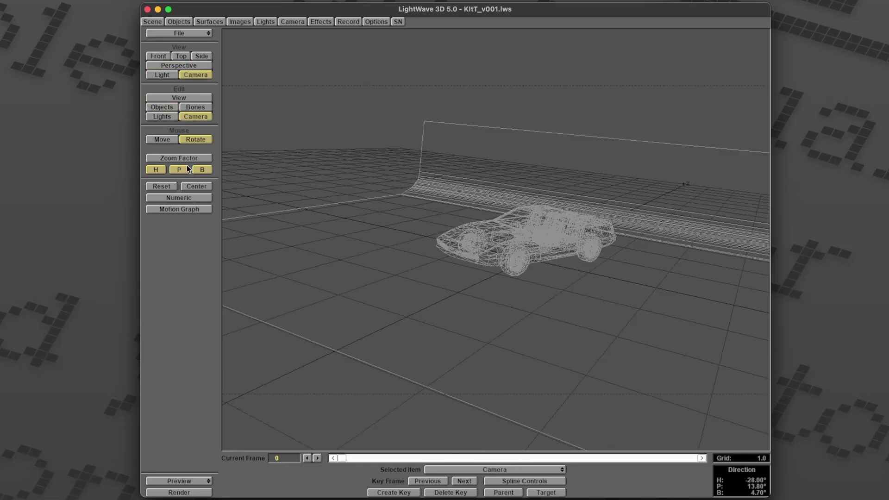
{"action": "left_click", "coordinate": [153, 138]}
{"action": "right_click_drag", "start_coordinate": [277, 185], "coordinate": [277, 231]}
{"action": "left_click_drag", "start_coordinate": [326, 333], "coordinate": [347, 174]}
{"action": "right_click_drag", "start_coordinate": [369, 163], "coordinate": [369, 177]}
{"action": "left_click_drag", "start_coordinate": [369, 177], "coordinate": [343, 174]}
Step: Adjust the camera's angle on the car and shift the camera to about X 1.086, Y 0.975, Z -3.304
{"action": "left_click", "coordinate": [199, 138]}
{"action": "left_click_drag", "start_coordinate": [278, 162], "coordinate": [305, 161]}
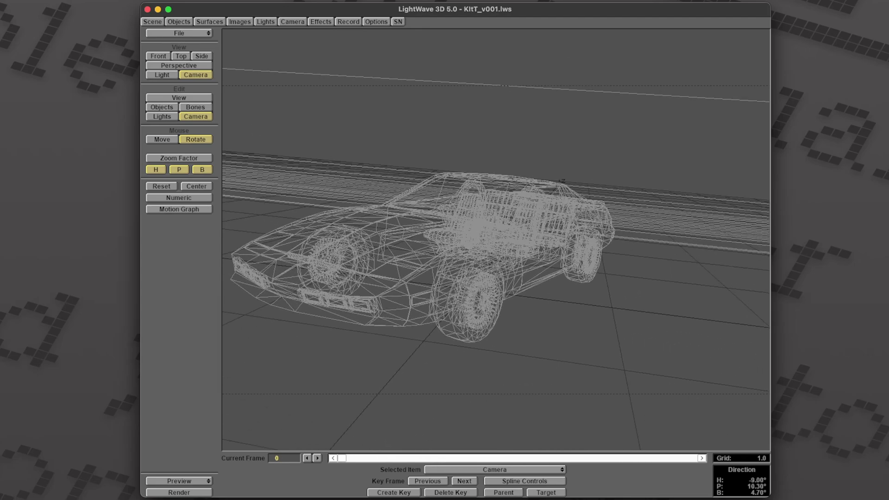
{"action": "left_click_drag", "start_coordinate": [361, 225], "coordinate": [370, 222]}
{"action": "left_click", "coordinate": [162, 139]}
{"action": "left_click_drag", "start_coordinate": [252, 147], "coordinate": [270, 148]}
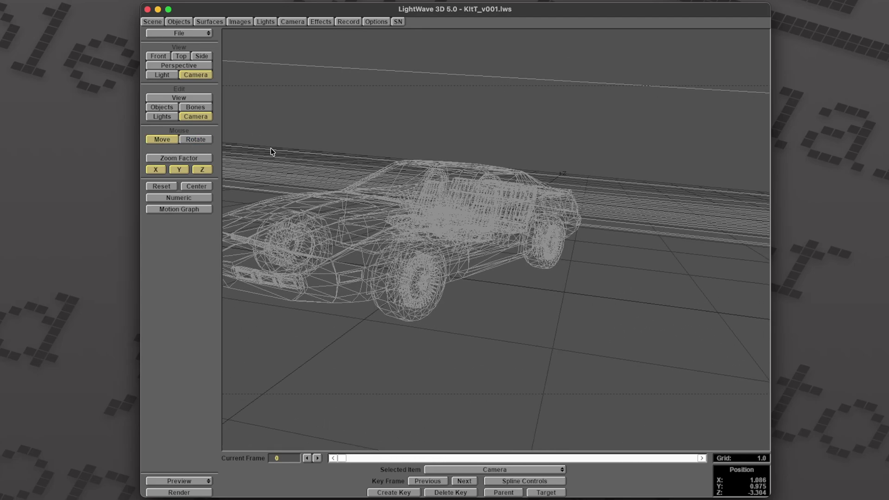
Step: Turn the car to a heading of about 23.3° and move it to about X 0.707, Z -0.117, with Y movement locked
{"action": "left_click", "coordinate": [163, 109]}
{"action": "left_click_drag", "start_coordinate": [304, 185], "coordinate": [313, 183]}
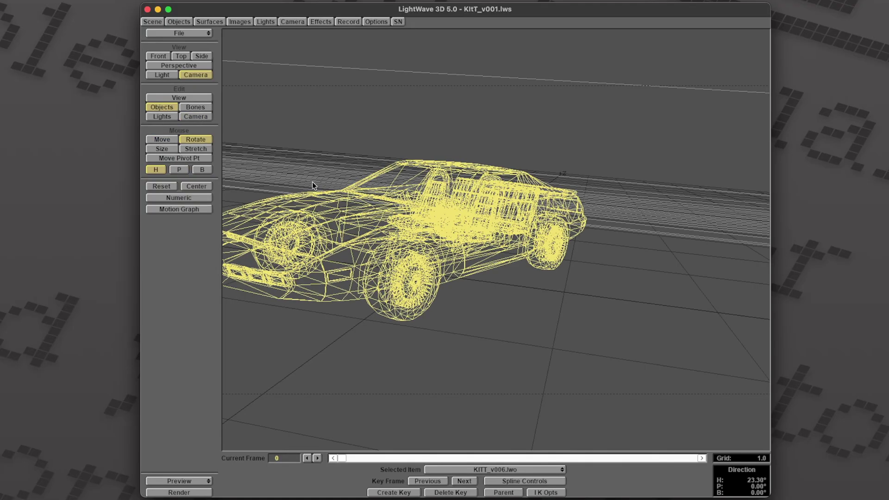
{"action": "left_click", "coordinate": [162, 140]}
{"action": "left_click_drag", "start_coordinate": [223, 171], "coordinate": [242, 179]}
{"action": "left_click", "coordinate": [182, 173]}
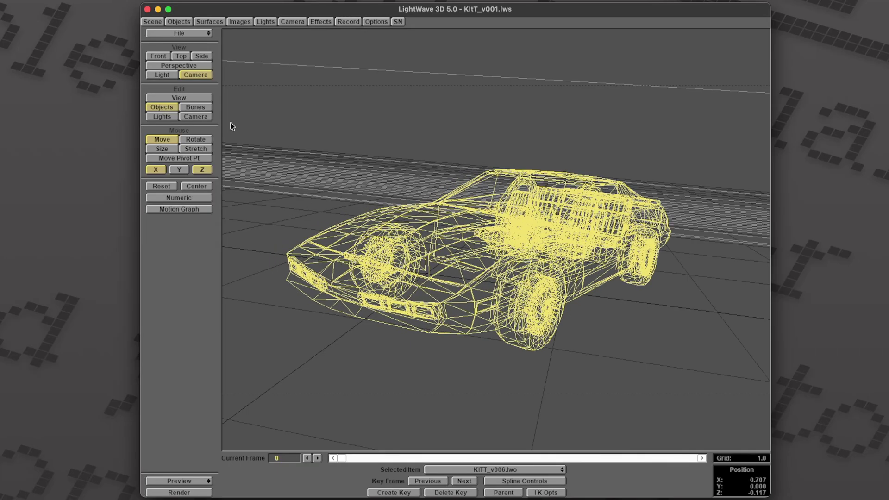
Step: Rotate the camera to a heading of about -10.2° and a pitch of about 12.3° to center the car
{"action": "left_click", "coordinate": [196, 116]}
{"action": "left_click", "coordinate": [196, 142]}
{"action": "left_click_drag", "start_coordinate": [282, 142], "coordinate": [282, 141]}
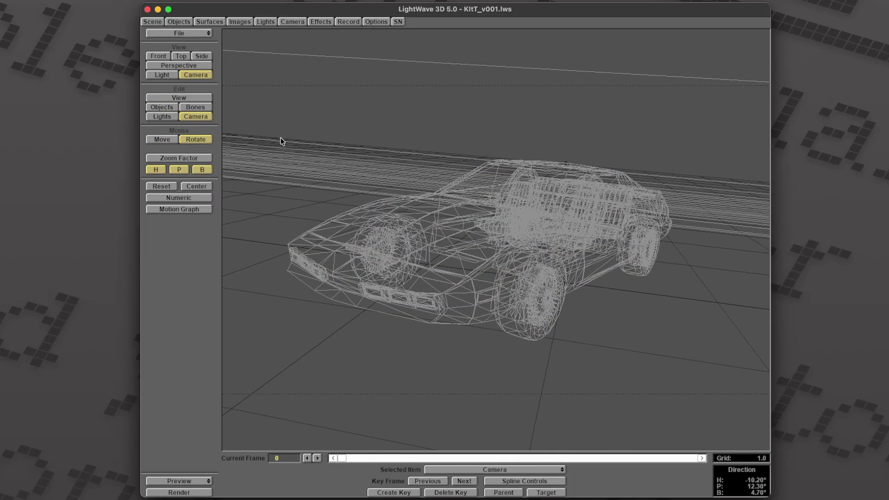
Step: Check the camera's render settings and save the scene over KItT_v001.lws
{"action": "left_click", "coordinate": [297, 23]}
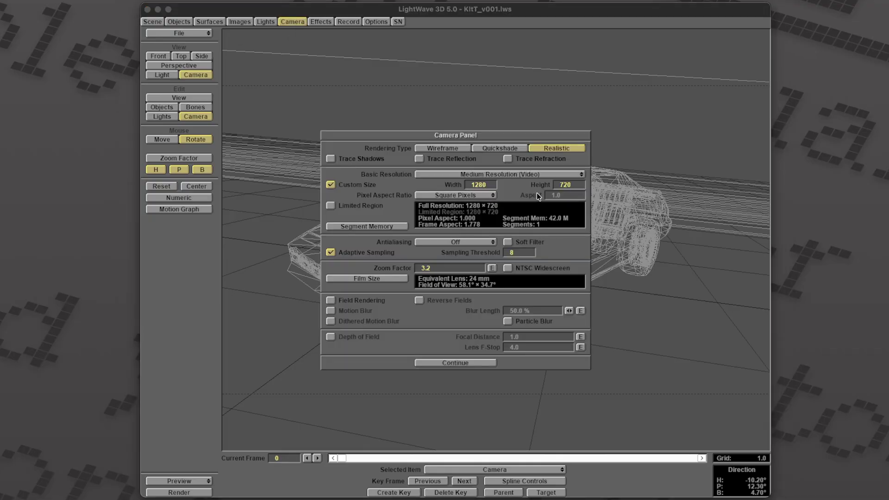
{"action": "left_click", "coordinate": [173, 34]}
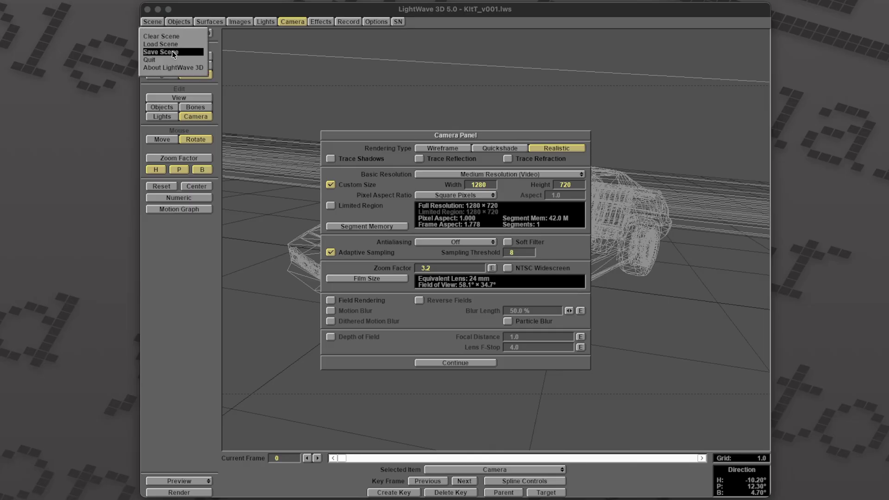
{"action": "left_click", "coordinate": [171, 51]}
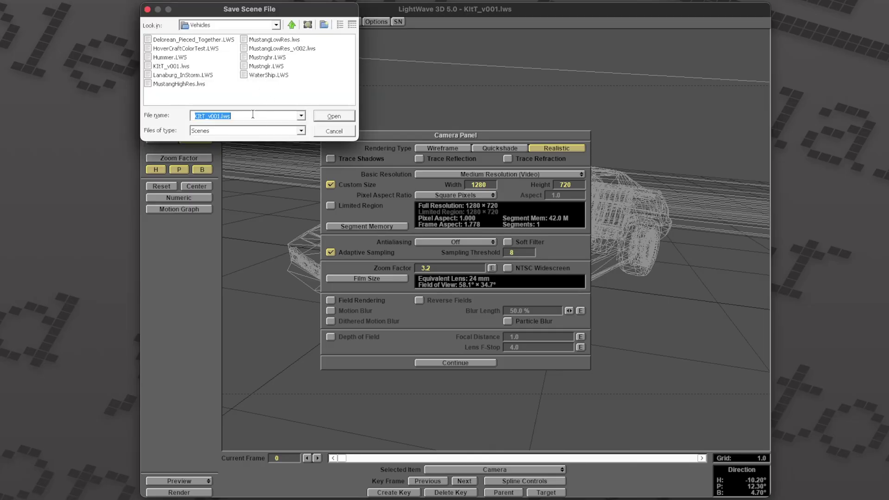
{"action": "left_click", "coordinate": [339, 116]}
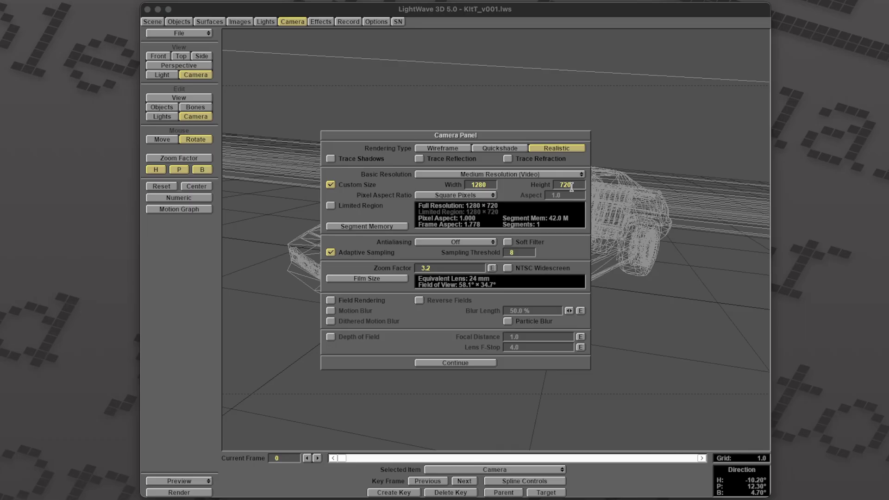
{"action": "key", "text": "Return"}
{"action": "left_click", "coordinate": [455, 363]}
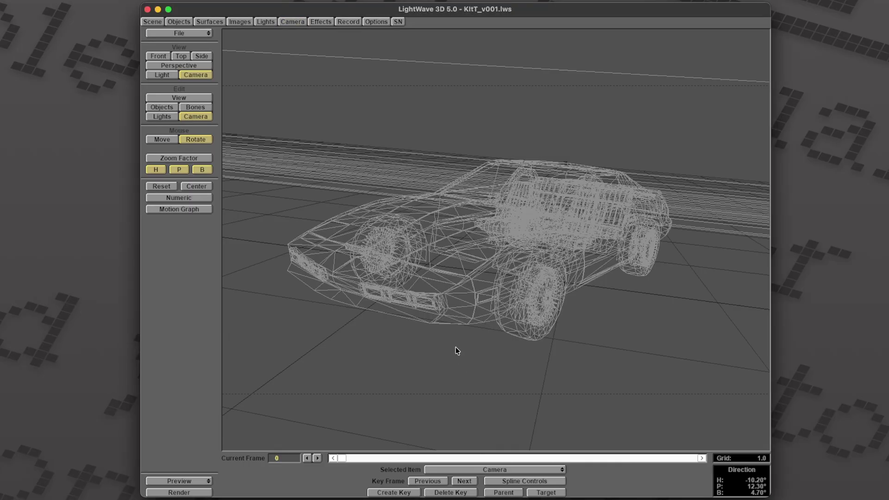
Step: Render a test frame of the car on the studio set and close the render display
{"action": "left_click", "coordinate": [180, 23]}
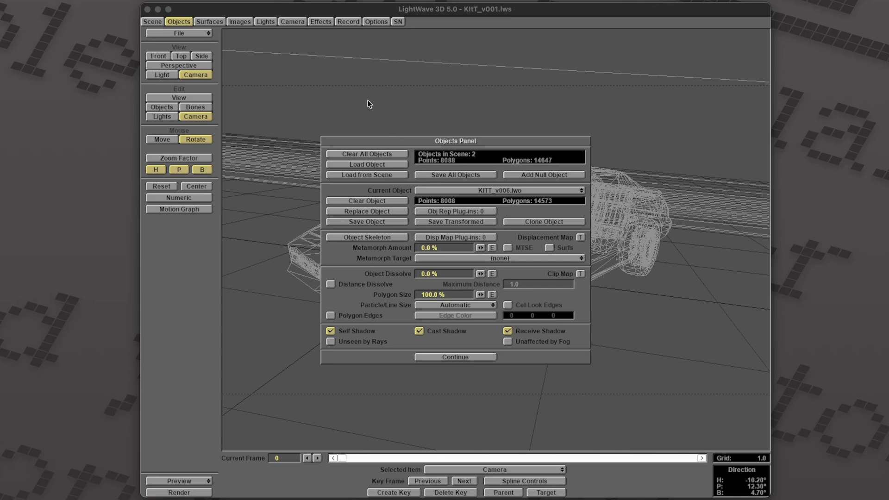
{"action": "key", "text": "F9"}
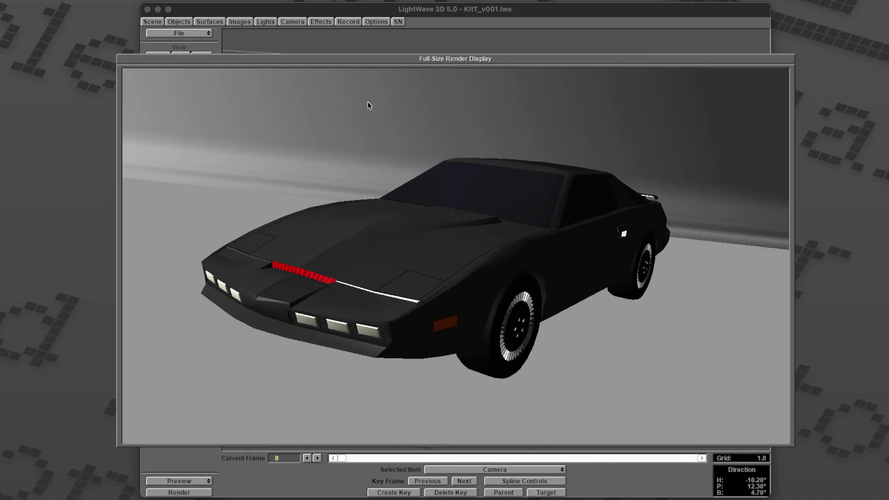
{"action": "left_click", "coordinate": [230, 109]}
{"action": "left_click", "coordinate": [383, 269]}
{"action": "key", "text": "F2"}
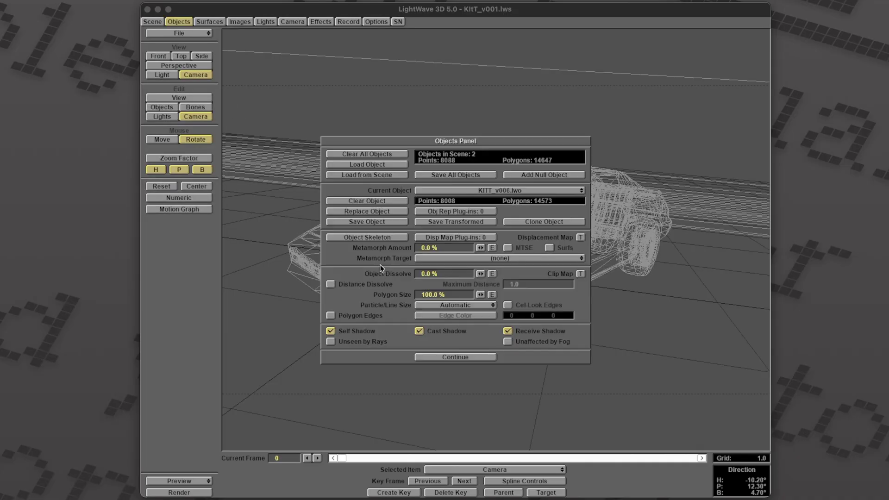
Step: Change the scene's light to a Spot light that uses Shadow Map shadows
{"action": "left_click", "coordinate": [265, 22]}
{"action": "left_click_drag", "start_coordinate": [482, 192], "coordinate": [459, 193]}
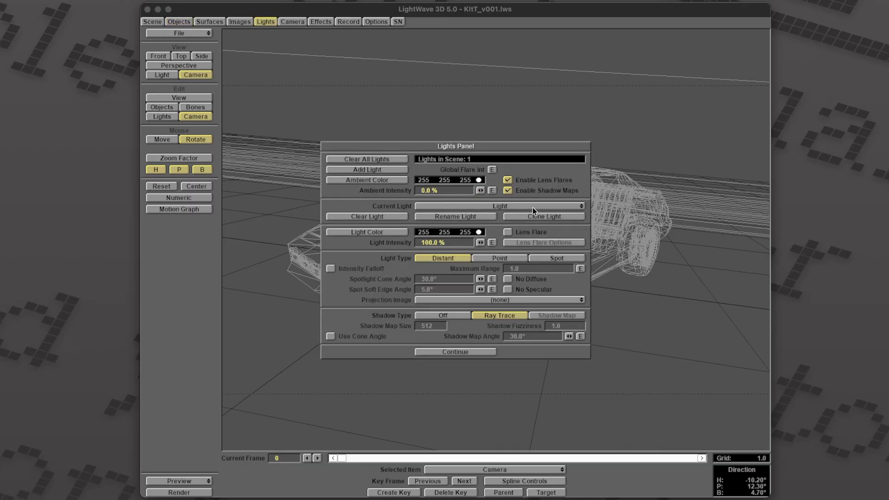
{"action": "left_click", "coordinate": [558, 258]}
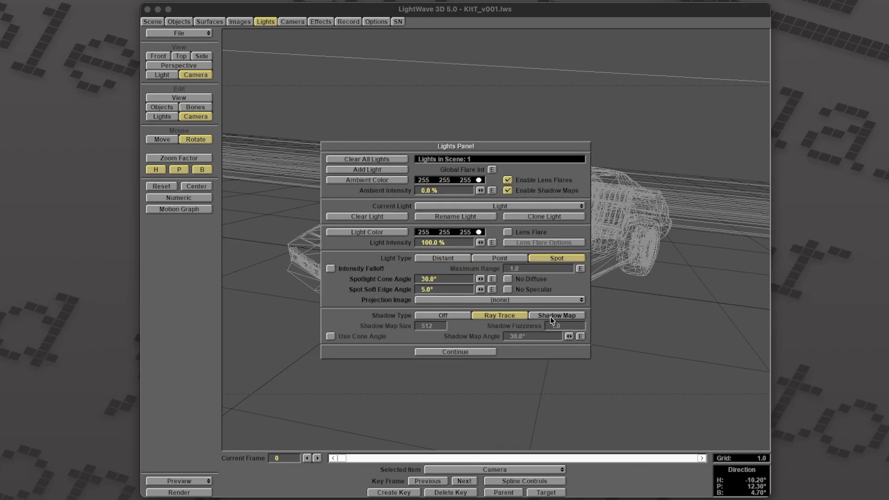
{"action": "left_click", "coordinate": [550, 315]}
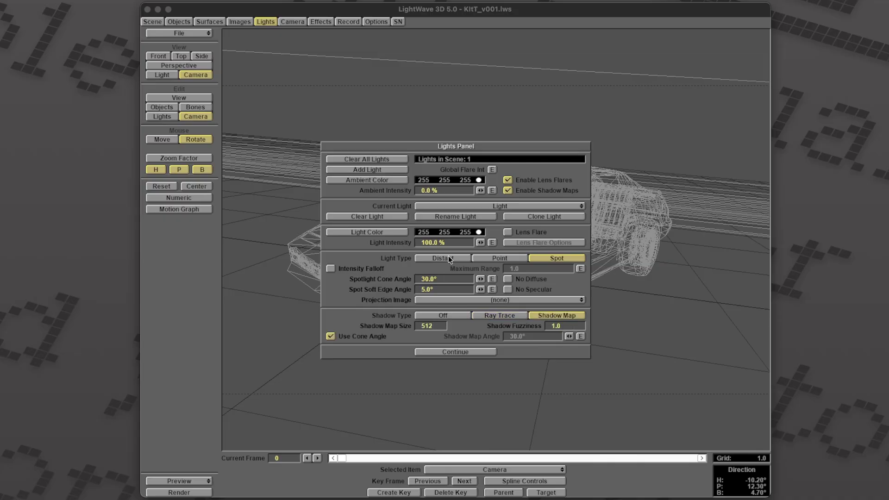
{"action": "left_click", "coordinate": [448, 352]}
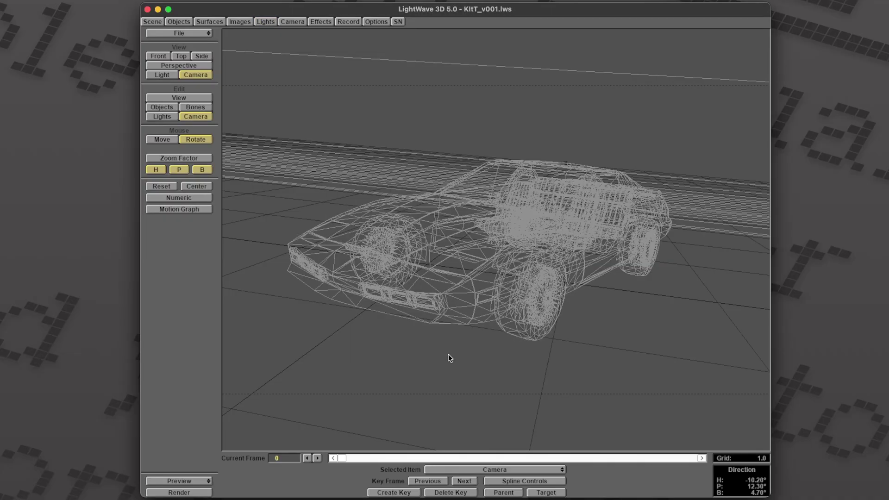
Step: Rotate the camera to a heading of about -10.7° and a pitch of about 11.8°
{"action": "key", "text": "5"}
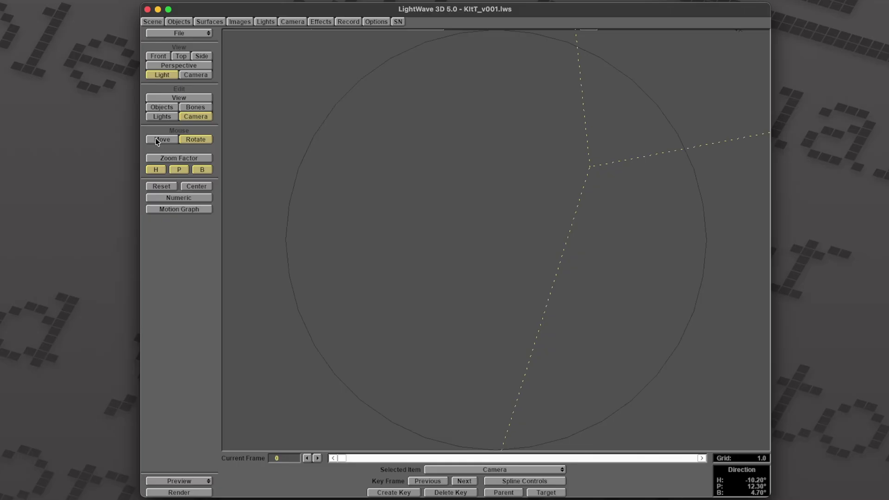
{"action": "left_click_drag", "start_coordinate": [370, 170], "coordinate": [398, 153]}
{"action": "key", "text": "6"}
{"action": "left_click_drag", "start_coordinate": [463, 361], "coordinate": [433, 380]}
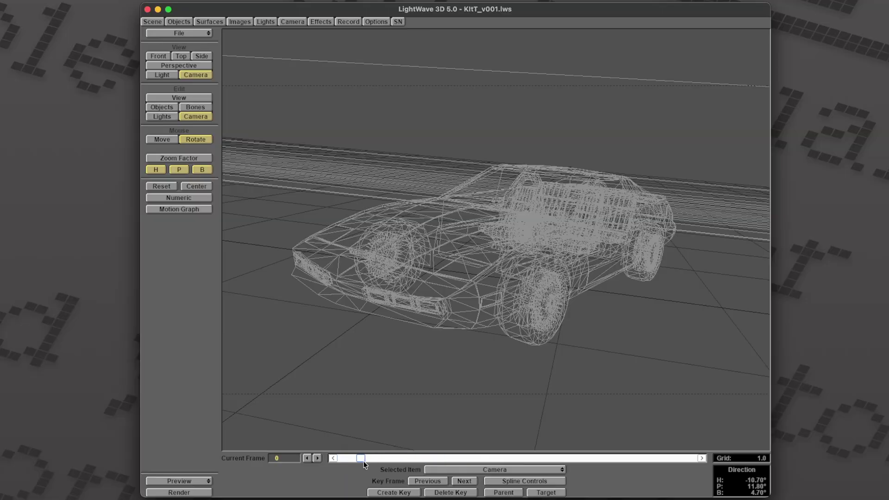
Step: Raise the spotlight to about X 1.17, Y 1.60, Z -0.02 and rotate it to about heading 43.3°, pitch 54.8°
{"action": "left_click", "coordinate": [162, 117]}
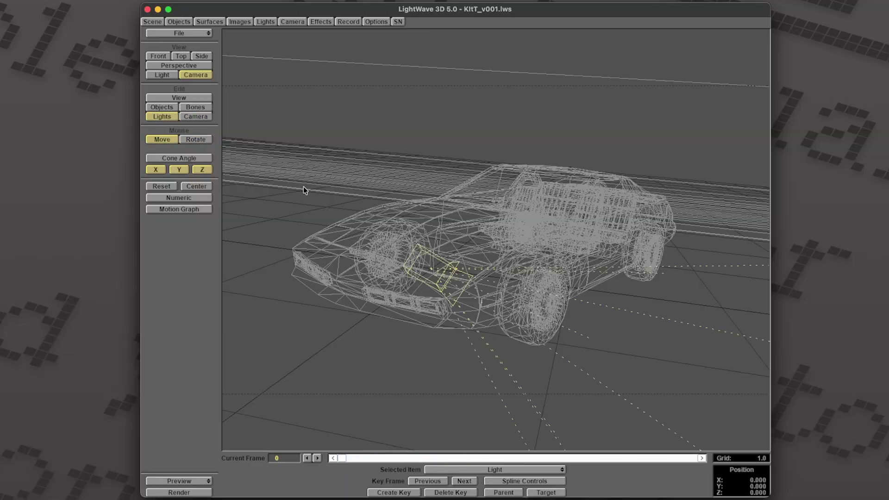
{"action": "right_click_drag", "start_coordinate": [242, 252], "coordinate": [242, 207]}
{"action": "left_click_drag", "start_coordinate": [242, 207], "coordinate": [326, 263]}
{"action": "left_click_drag", "start_coordinate": [752, 157], "coordinate": [299, 189]}
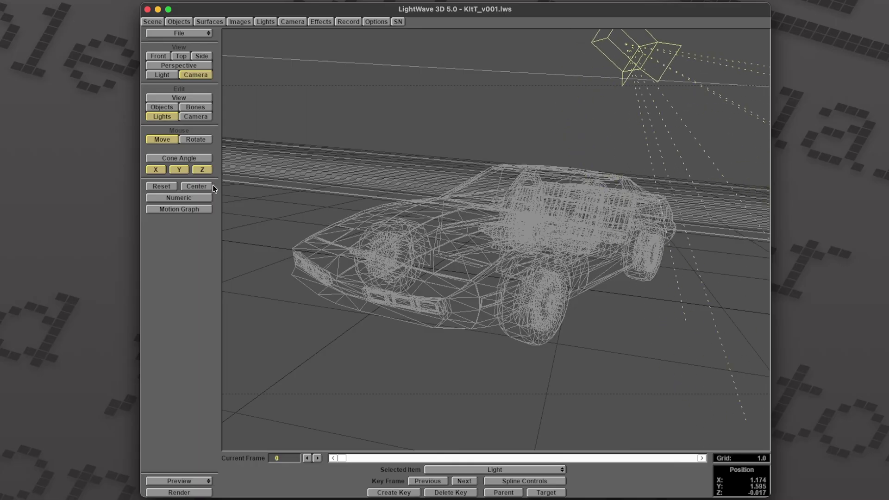
{"action": "left_click", "coordinate": [195, 138]}
{"action": "left_click_drag", "start_coordinate": [323, 155], "coordinate": [296, 201]}
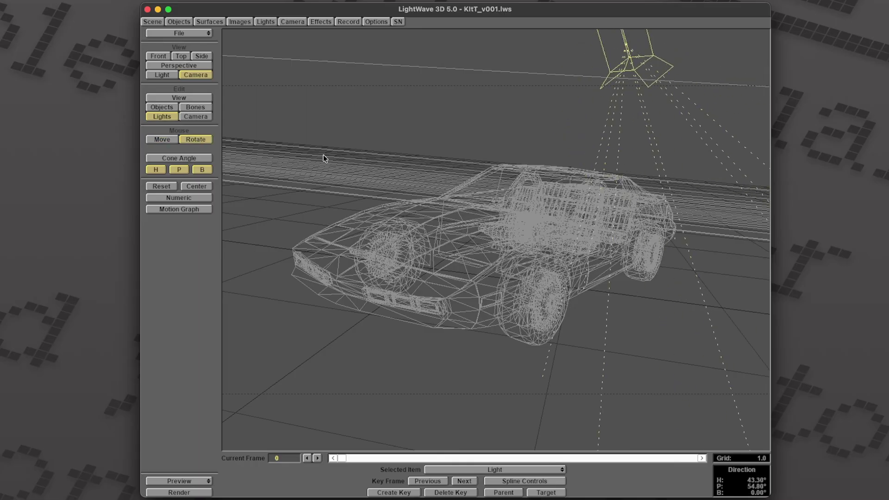
Step: Looking through the spotlight, move it away from the car and rotate it to a heading of about -119.8° and a pitch of about 43.7°
{"action": "key", "text": "5"}
{"action": "left_click", "coordinate": [165, 140]}
{"action": "right_click_drag", "start_coordinate": [259, 222], "coordinate": [260, 126]}
{"action": "left_click_drag", "start_coordinate": [260, 125], "coordinate": [509, 136]}
{"action": "left_click", "coordinate": [188, 140]}
{"action": "left_click_drag", "start_coordinate": [315, 162], "coordinate": [168, 152]}
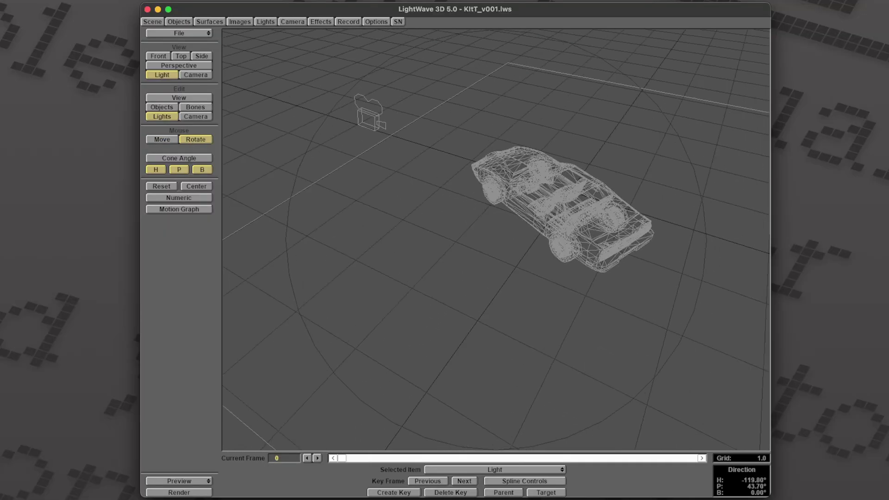
Step: Move the spotlight to about X 5.40, Y 4.23, Z 2.67 behind the car
{"action": "left_click", "coordinate": [169, 140]}
{"action": "left_click_drag", "start_coordinate": [277, 185], "coordinate": [304, 219]}
{"action": "right_click_drag", "start_coordinate": [325, 202], "coordinate": [326, 160]}
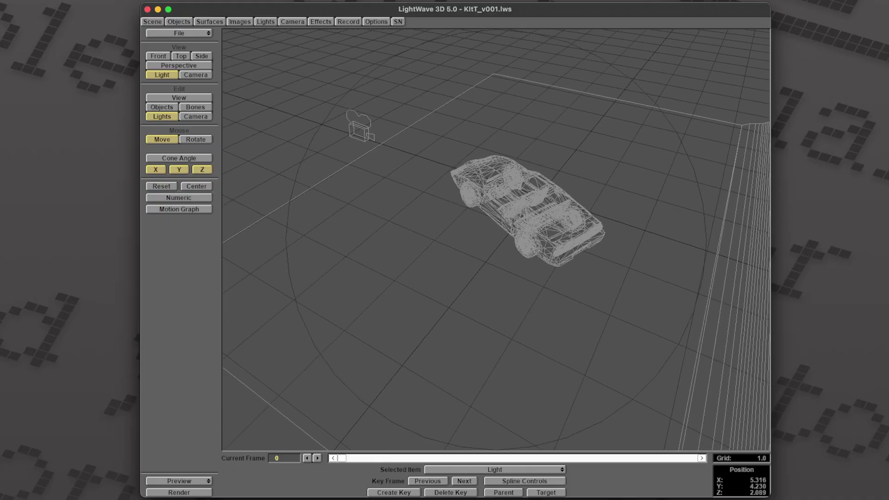
{"action": "left_click_drag", "start_coordinate": [327, 158], "coordinate": [328, 141]}
{"action": "left_click_drag", "start_coordinate": [242, 171], "coordinate": [245, 169]}
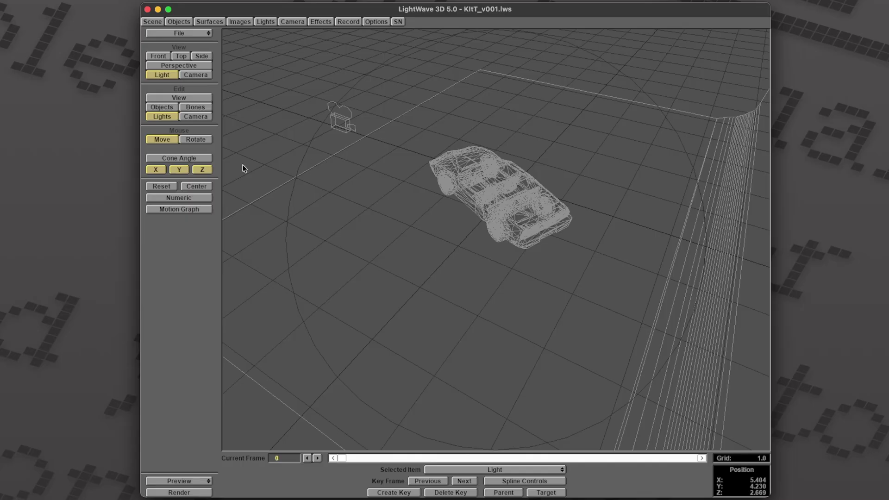
Step: Rotate the spotlight to a heading of about -119.0° and a pitch of about 41.9°
{"action": "left_click", "coordinate": [194, 139]}
{"action": "left_click_drag", "start_coordinate": [290, 153], "coordinate": [277, 163]}
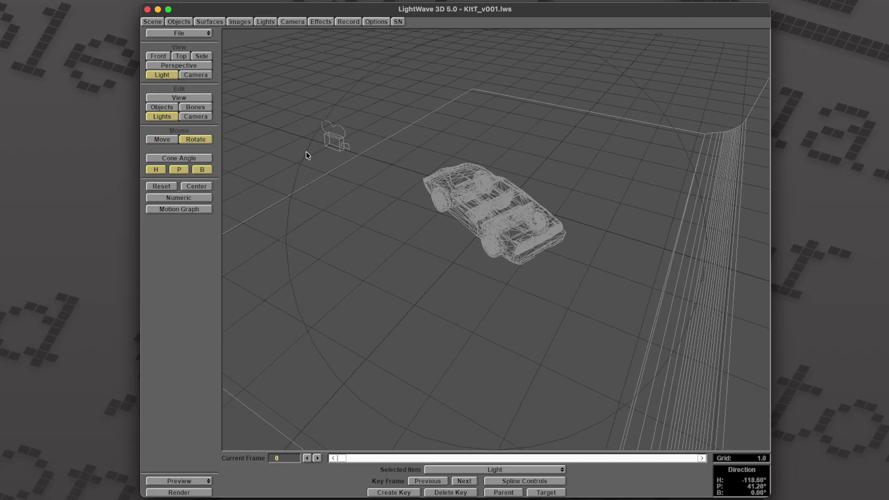
{"action": "left_click_drag", "start_coordinate": [301, 163], "coordinate": [299, 166]}
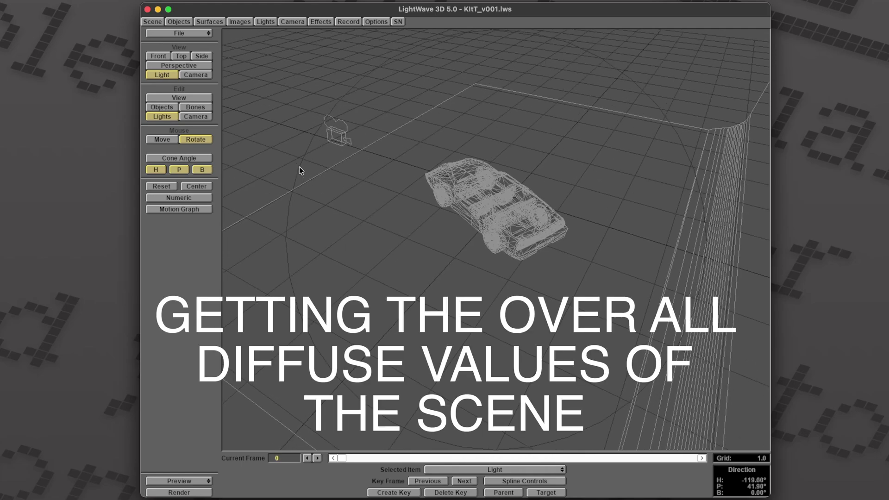
Step: Enable intensity falloff for the spotlight with a maximum range of 10
{"action": "left_click", "coordinate": [269, 21]}
{"action": "left_click", "coordinate": [330, 268]}
{"action": "type", "text": "10"}
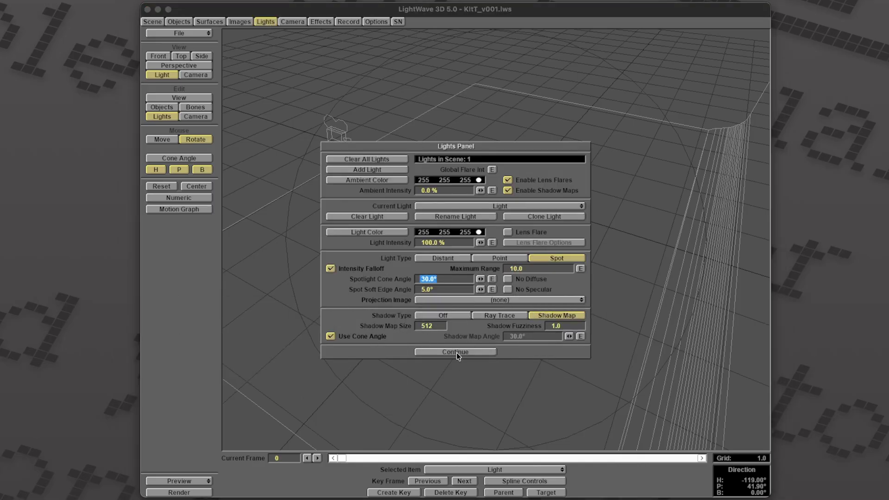
{"action": "left_click", "coordinate": [455, 353]}
Step: Examine the spotlight's placement and falloff range around the car in a zoomed-out view
{"action": "key", "text": "3"}
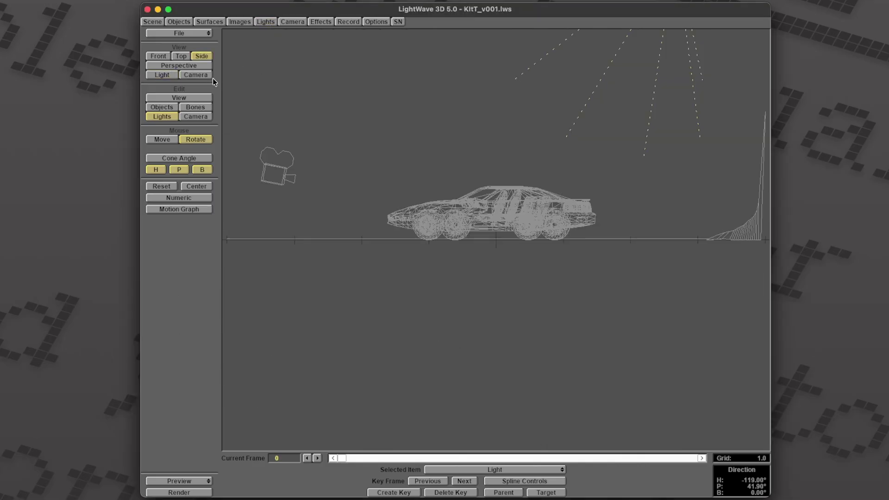
{"action": "left_click", "coordinate": [183, 98]}
{"action": "left_click", "coordinate": [184, 158]}
{"action": "left_click_drag", "start_coordinate": [287, 179], "coordinate": [250, 178]}
{"action": "left_click_drag", "start_coordinate": [323, 153], "coordinate": [282, 149]}
{"action": "left_click", "coordinate": [171, 114]}
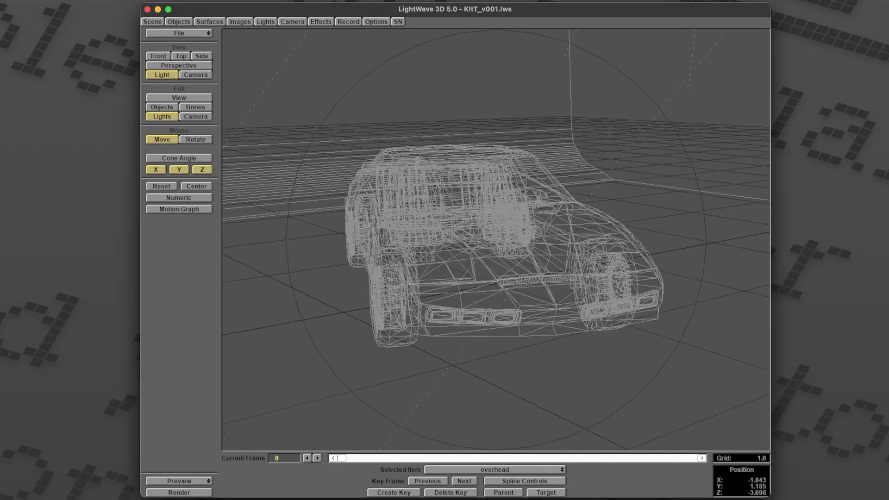
Step: Move the overhead light to about X -3.48, Y 9.57, Z -4.42 and aim it down at the car
{"action": "right_click_drag", "start_coordinate": [357, 324], "coordinate": [357, 204]}
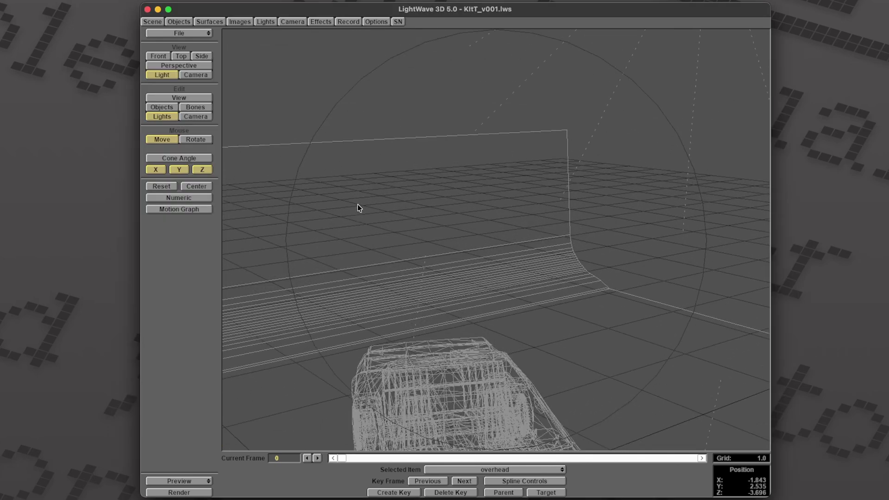
{"action": "left_click_drag", "start_coordinate": [357, 204], "coordinate": [366, 176]}
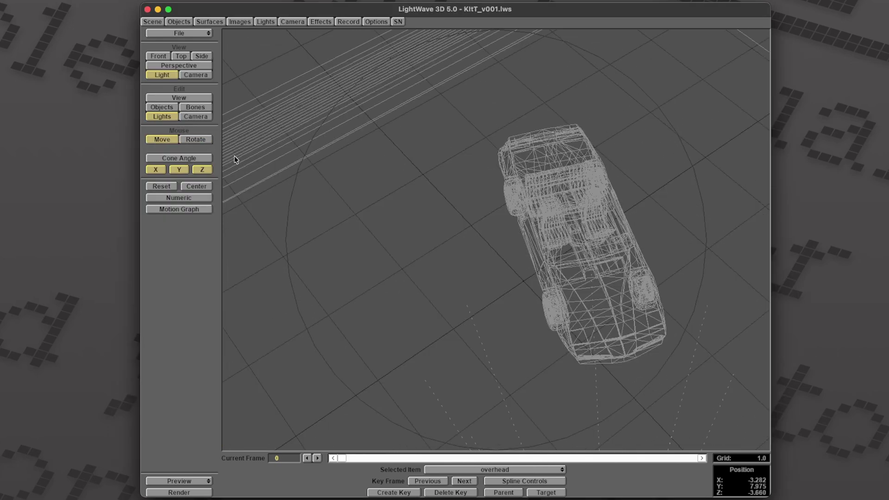
{"action": "left_click", "coordinate": [213, 143]}
{"action": "left_click_drag", "start_coordinate": [241, 147], "coordinate": [313, 154]}
{"action": "left_click", "coordinate": [168, 139]}
{"action": "left_click_drag", "start_coordinate": [250, 146], "coordinate": [331, 148]}
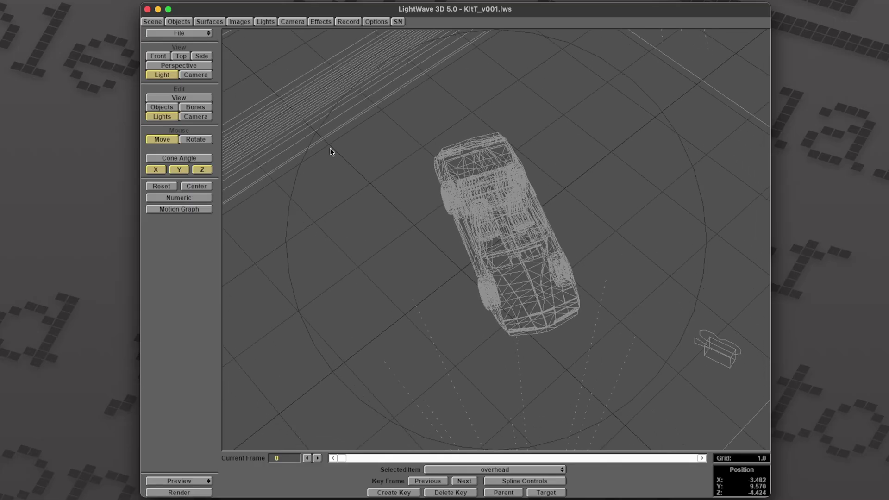
Step: Set the overhead light's intensity to 150%
{"action": "left_click", "coordinate": [265, 22]}
{"action": "left_click", "coordinate": [451, 243]}
{"action": "type", "text": "150"}
{"action": "key", "text": "Return"}
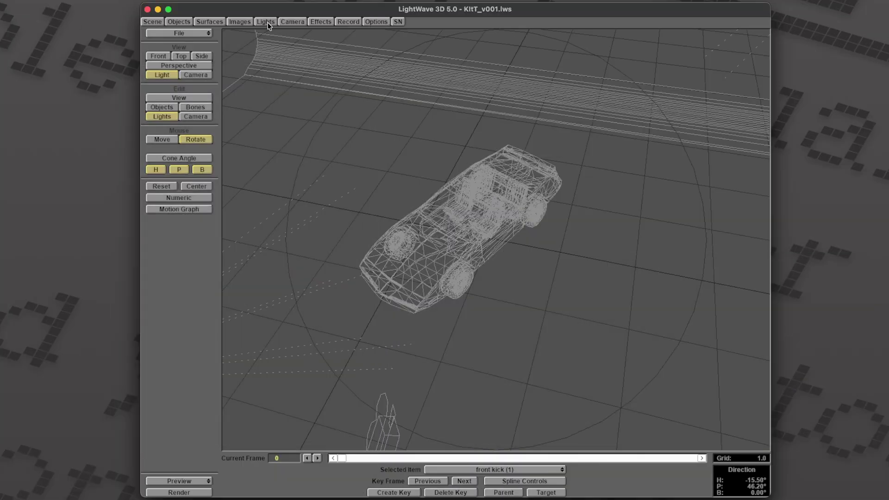
Step: Check the front kick (1) light's settings and side-view placement, and render a test frame
{"action": "left_click", "coordinate": [267, 23]}
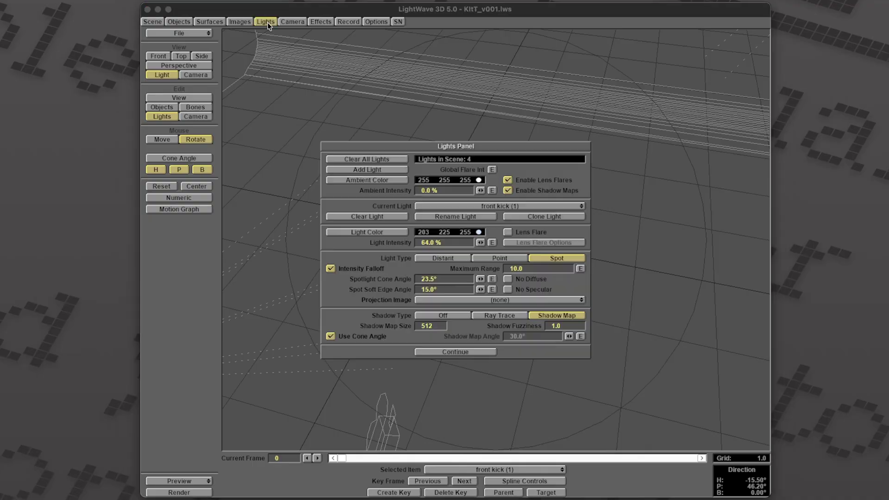
{"action": "left_click", "coordinate": [449, 349]}
{"action": "key", "text": "3"}
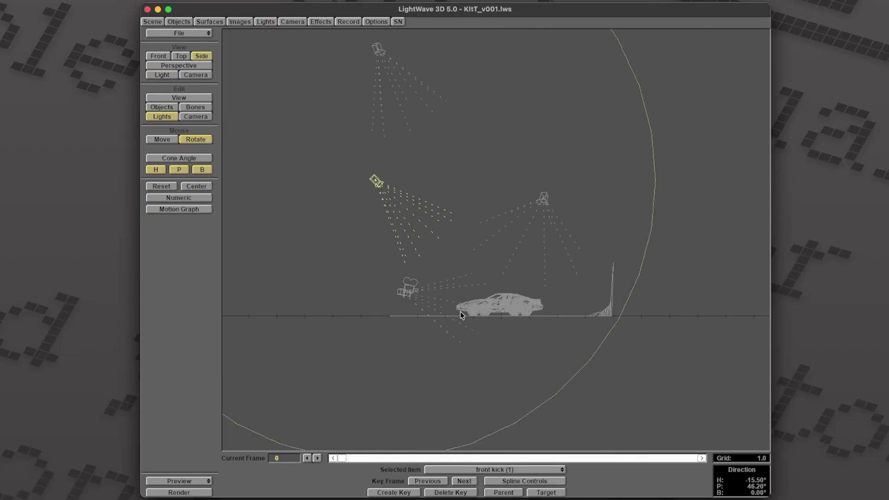
{"action": "left_click", "coordinate": [266, 22]}
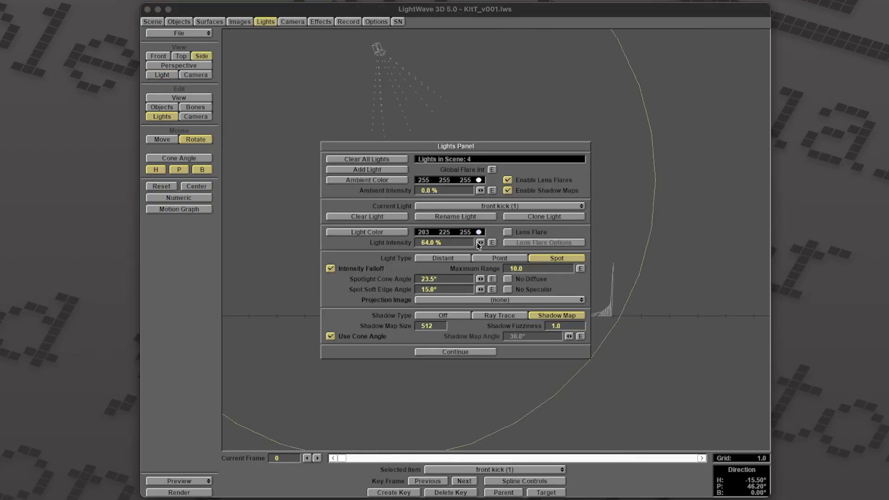
{"action": "key", "text": "F9"}
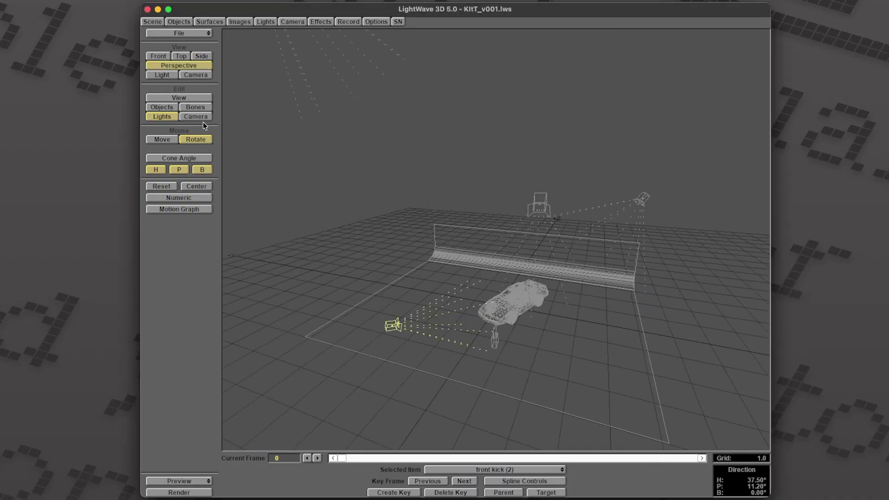
Step: Orbit the perspective view to examine how all the lights are arranged around the car
{"action": "left_click", "coordinate": [187, 98]}
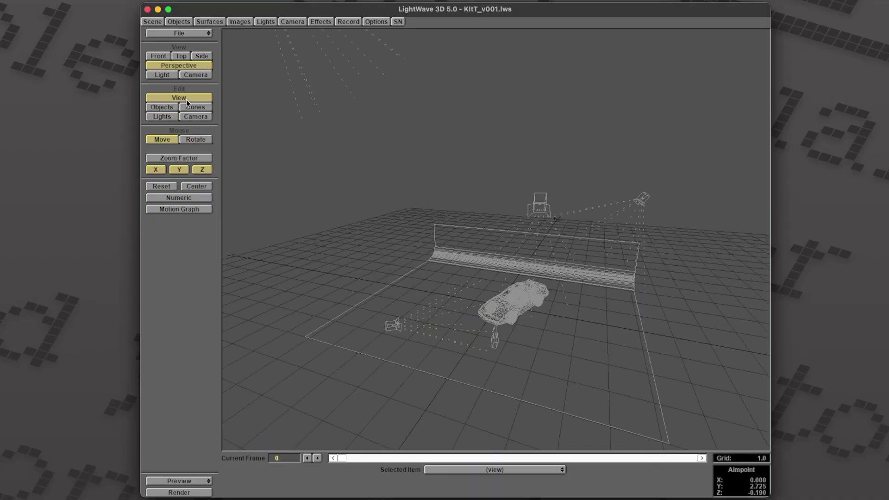
{"action": "left_click", "coordinate": [186, 159]}
{"action": "left_click_drag", "start_coordinate": [237, 166], "coordinate": [315, 178]}
{"action": "left_click", "coordinate": [202, 142]}
{"action": "left_click_drag", "start_coordinate": [250, 185], "coordinate": [355, 202]}
{"action": "left_click_drag", "start_coordinate": [300, 163], "coordinate": [315, 150]}
Step: Review the camera's render settings and the StudioSet reflection images loaded in the scene, including StudioSet_C.jpg
{"action": "key", "text": "6"}
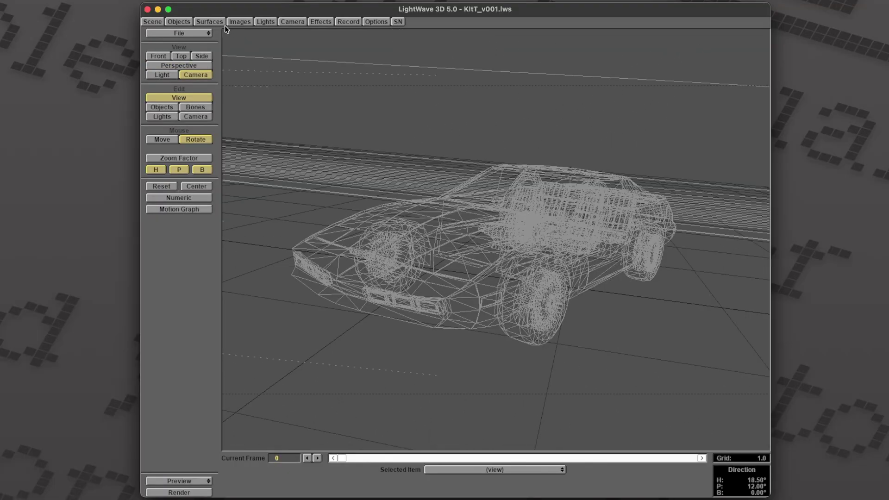
{"action": "left_click", "coordinate": [293, 22]}
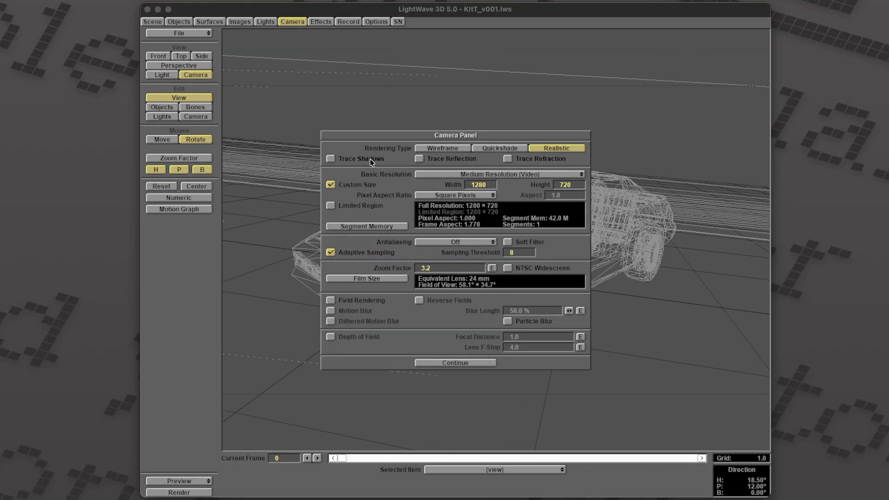
{"action": "key", "text": "Tab"}
{"action": "left_click", "coordinate": [240, 22]}
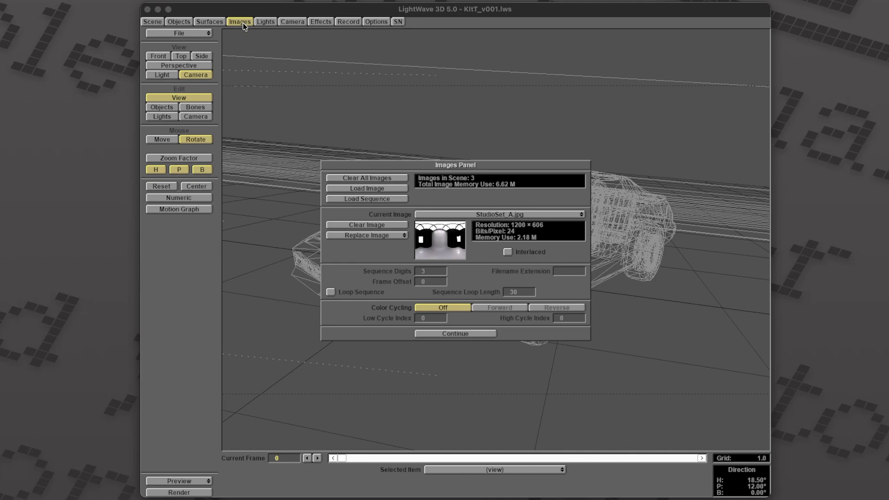
{"action": "left_click_drag", "start_coordinate": [485, 210], "coordinate": [531, 210]}
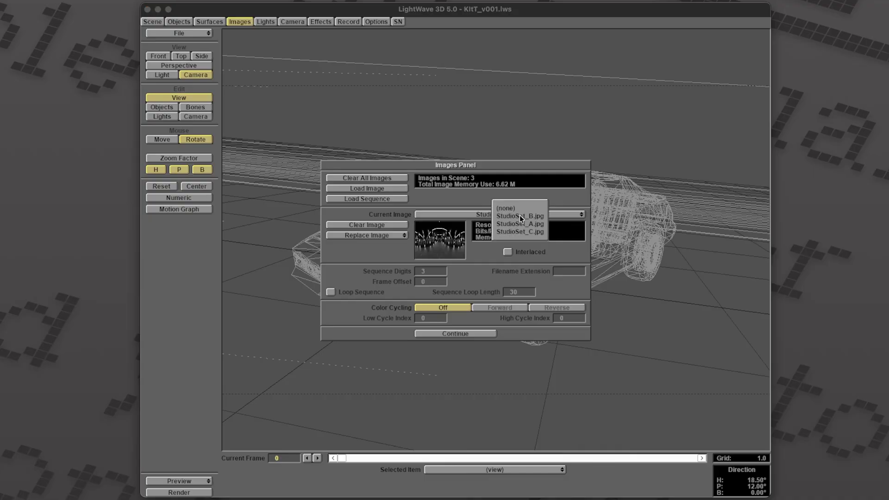
{"action": "left_click", "coordinate": [533, 231]}
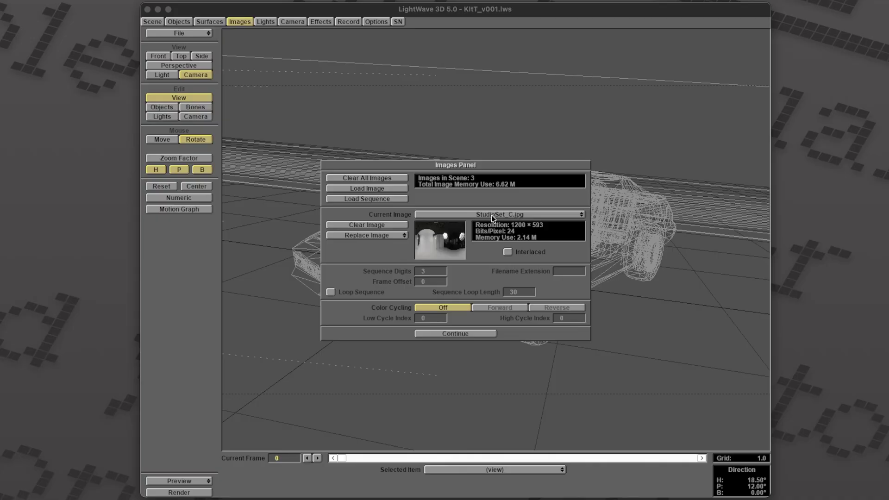
Step: Alphabetize the surface list and set the PAINT surface's specular level to 0% and reflectivity to 36.5%
{"action": "left_click", "coordinate": [208, 22]}
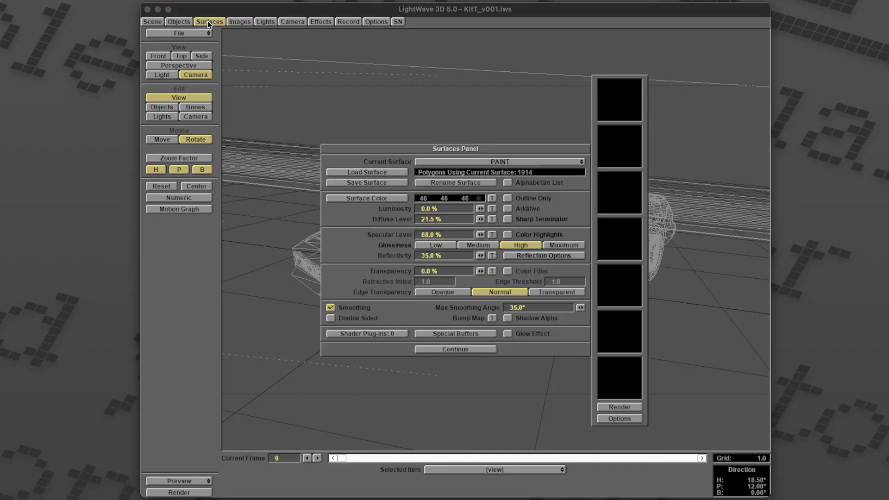
{"action": "left_click", "coordinate": [509, 163]}
{"action": "left_click", "coordinate": [507, 162]}
{"action": "left_click", "coordinate": [480, 234]}
{"action": "left_click_drag", "start_coordinate": [479, 235], "coordinate": [477, 235]}
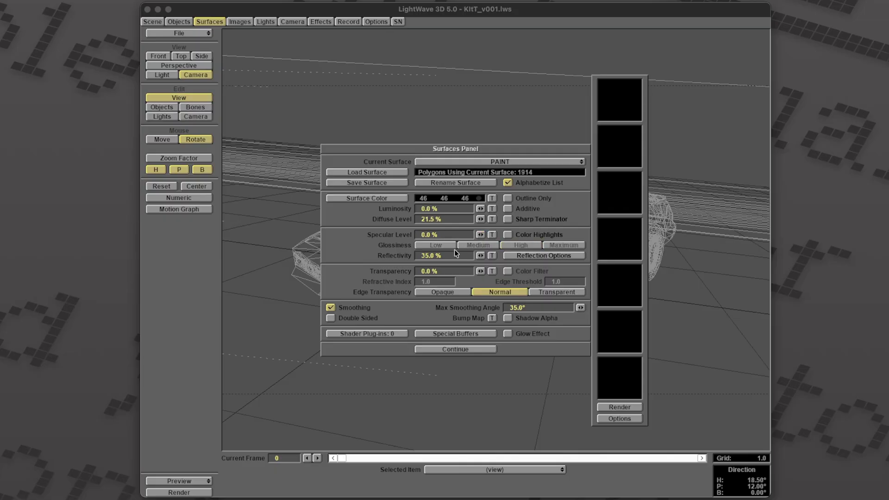
{"action": "left_click_drag", "start_coordinate": [482, 256], "coordinate": [484, 256]}
Step: Set the PAINT surface's reflection type to Ray Tracing + Spherical Map and render a test frame
{"action": "left_click", "coordinate": [540, 256]}
{"action": "left_click", "coordinate": [527, 215]}
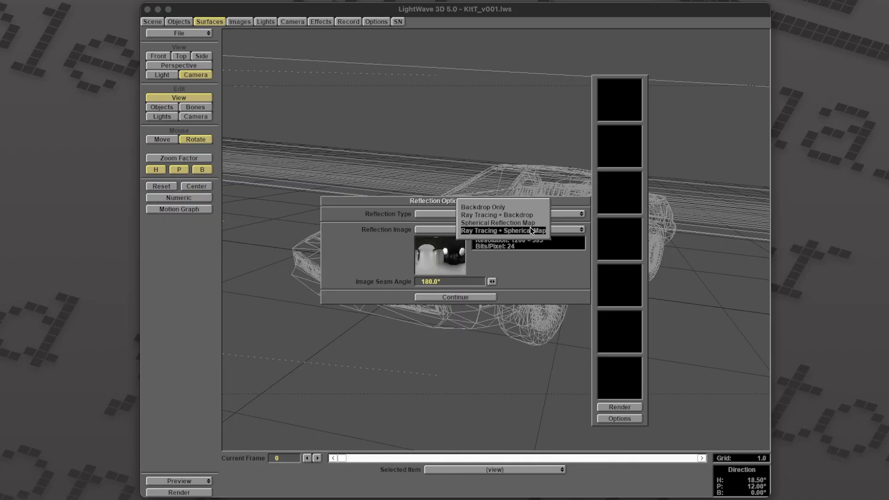
{"action": "left_click", "coordinate": [529, 230]}
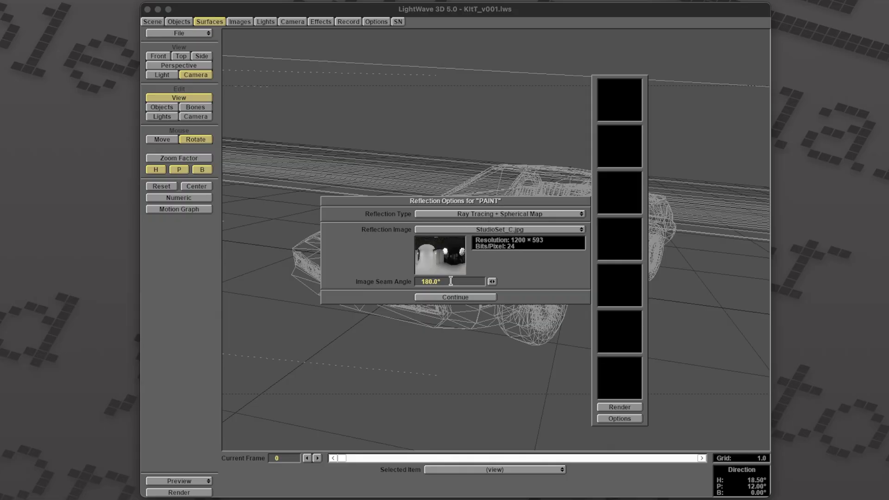
{"action": "left_click_drag", "start_coordinate": [449, 283], "coordinate": [394, 292]}
{"action": "left_click", "coordinate": [453, 297]}
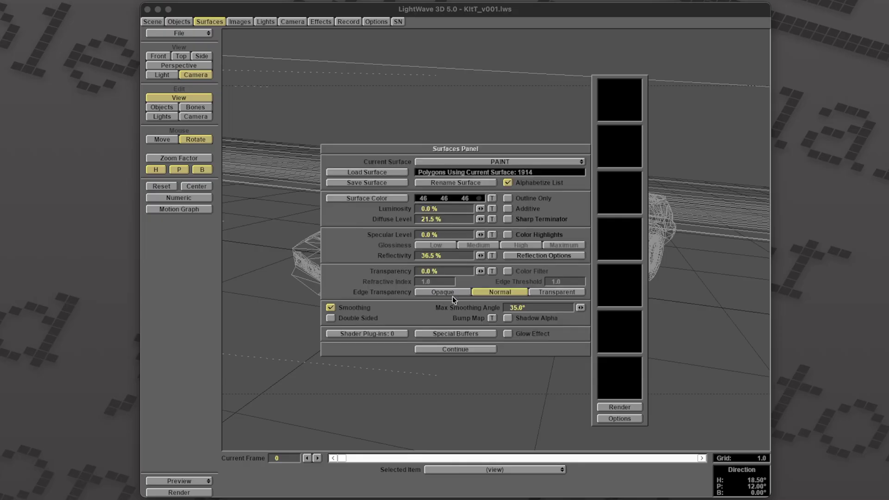
{"action": "key", "text": "Return"}
{"action": "key", "text": "F9"}
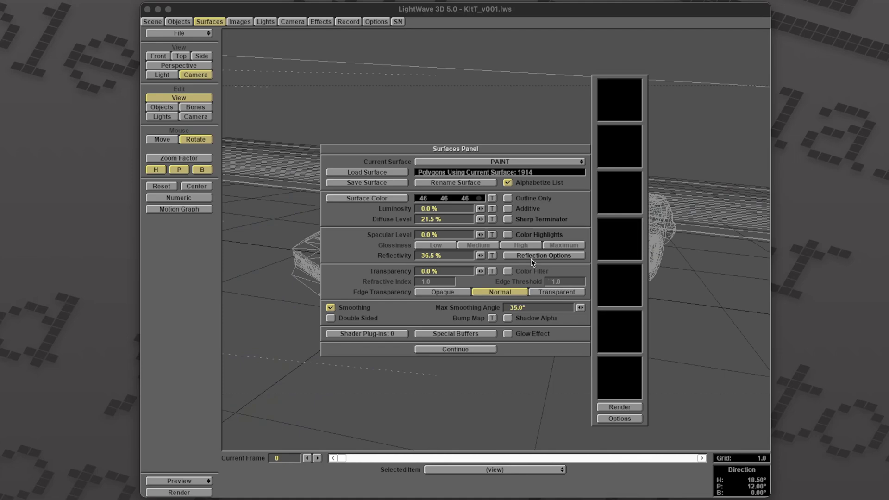
Step: Set the image seam angle of the PAINT surface's reflection to 0°
{"action": "left_click", "coordinate": [532, 256]}
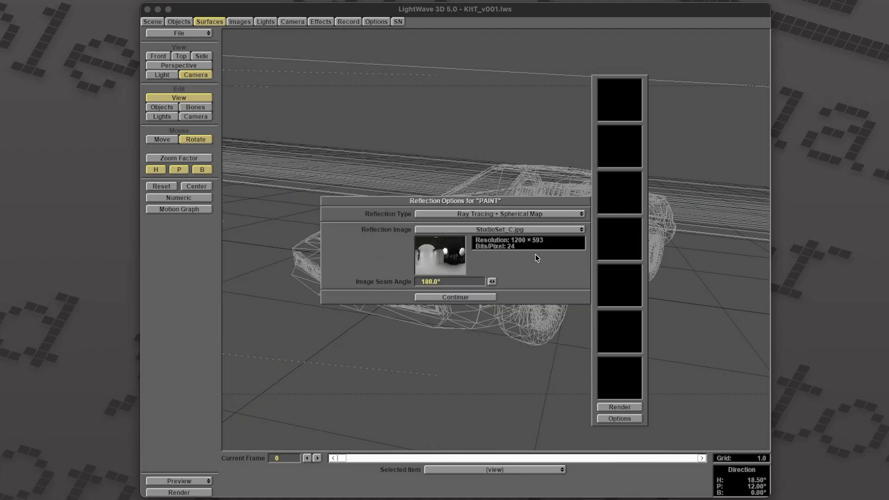
{"action": "left_click", "coordinate": [380, 281]}
{"action": "type", "text": "0"}
{"action": "key", "text": "Return"}
{"action": "left_click", "coordinate": [445, 298]}
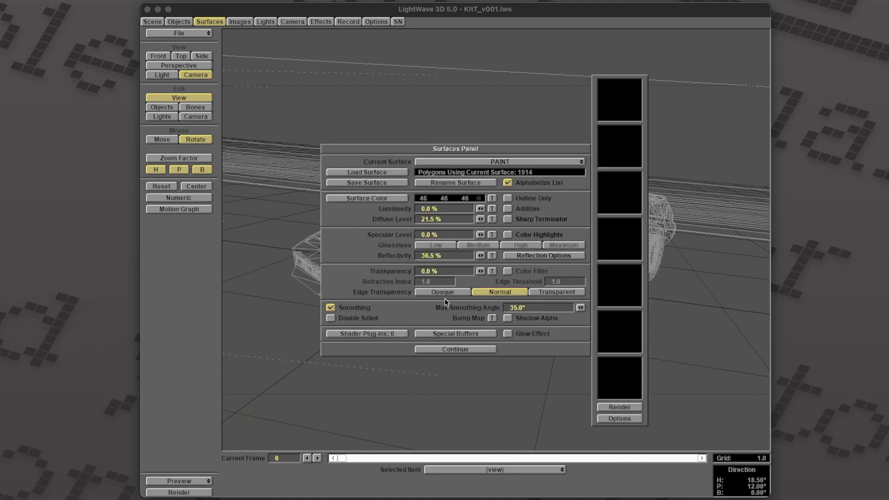
Step: Render a test frame, and try StudioSet_A.jpg as the PAINT surface's reflection image in another test render
{"action": "key", "text": "F9"}
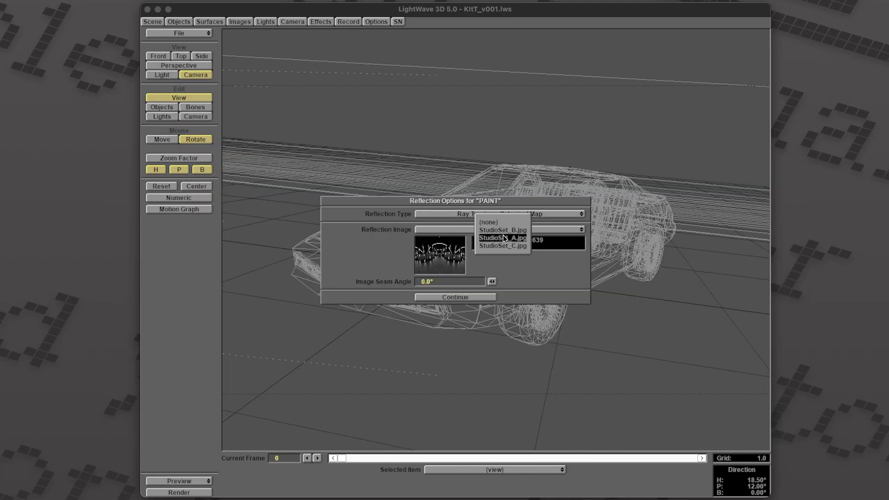
{"action": "left_click", "coordinate": [503, 234]}
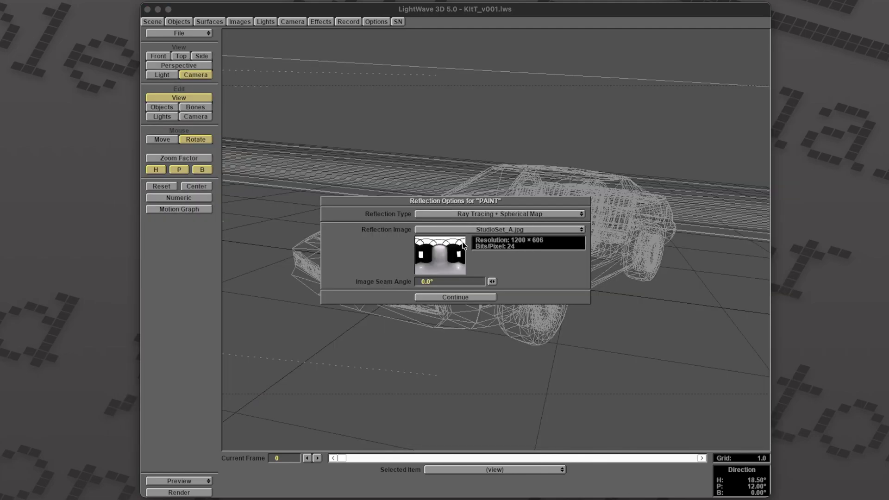
{"action": "left_click", "coordinate": [452, 296]}
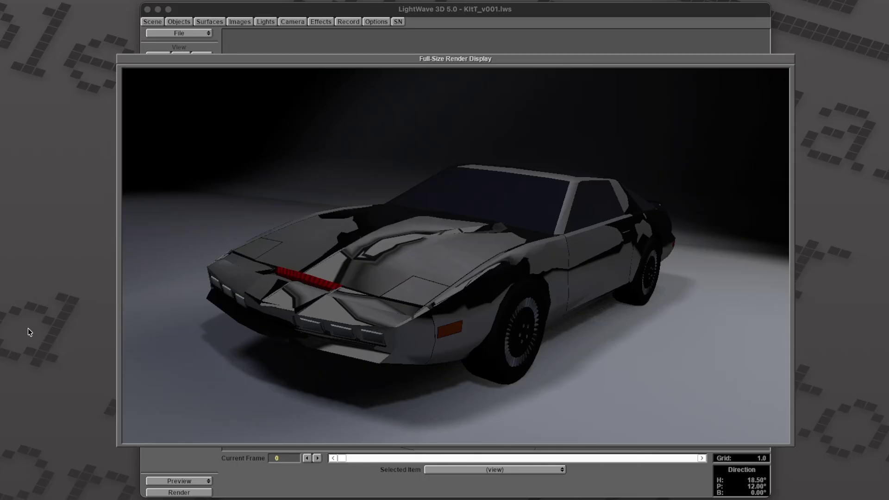
{"action": "left_click", "coordinate": [316, 282]}
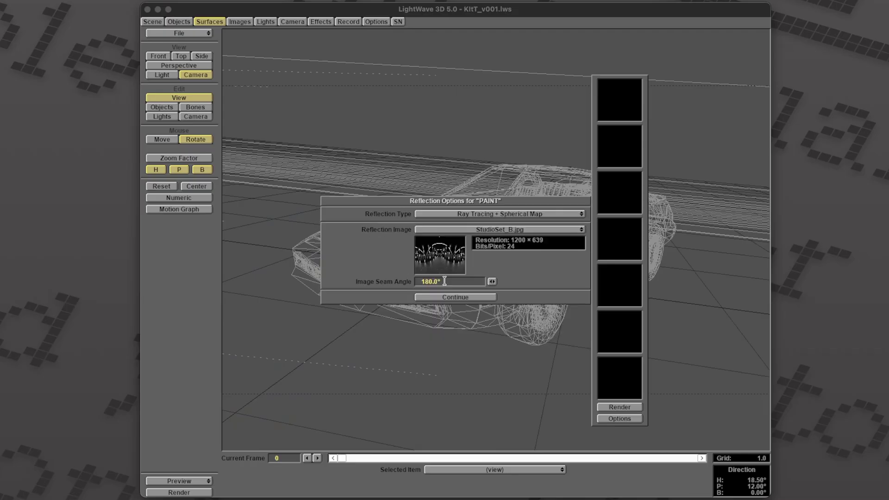
Step: Use StudioSet_B.jpg as the PAINT surface's reflection image with a 0° seam angle, and set reflectivity to 16.5%
{"action": "left_click_drag", "start_coordinate": [444, 280], "coordinate": [392, 284]}
{"action": "type", "text": "0"}
{"action": "key", "text": "Return"}
{"action": "left_click", "coordinate": [462, 296]}
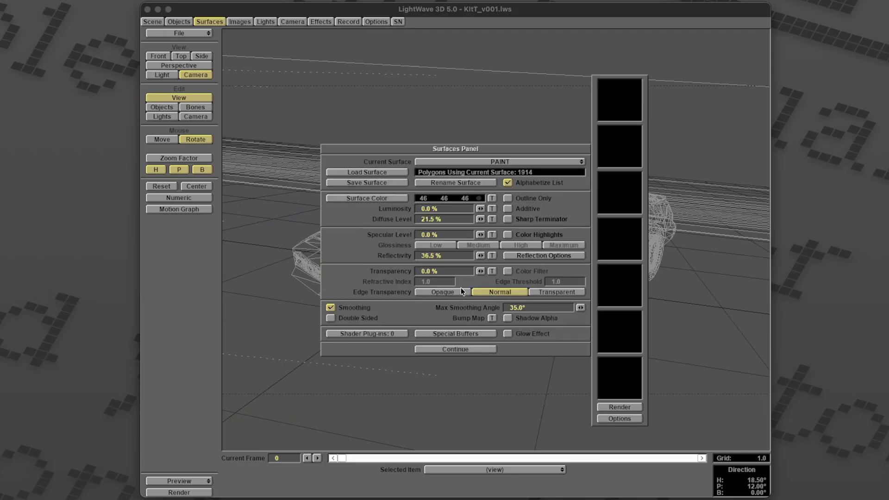
{"action": "mouse_move", "coordinate": [480, 255]}
{"action": "left_mouse_down"}
{"action": "mouse_move", "coordinate": [469, 255]}
{"action": "mouse_move", "coordinate": [481, 257]}
{"action": "left_mouse_up"}
Step: Set the GLASS surface's diffuse level to 3.5%, specular level to 10% and reflectivity to 47.5%
{"action": "left_click", "coordinate": [499, 161]}
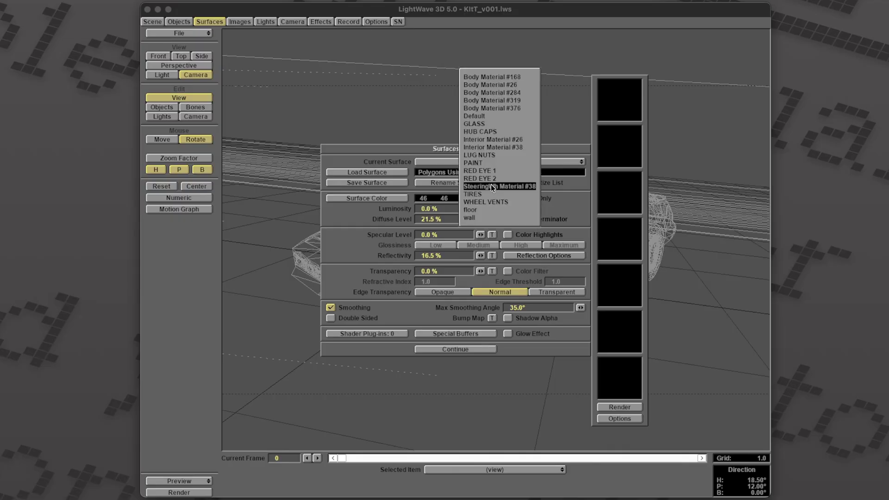
{"action": "left_click", "coordinate": [479, 162]}
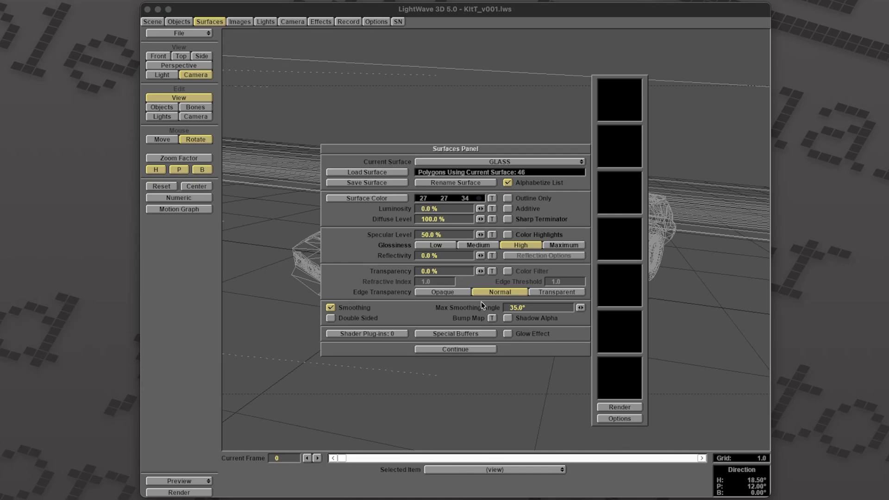
{"action": "left_click", "coordinate": [241, 22]}
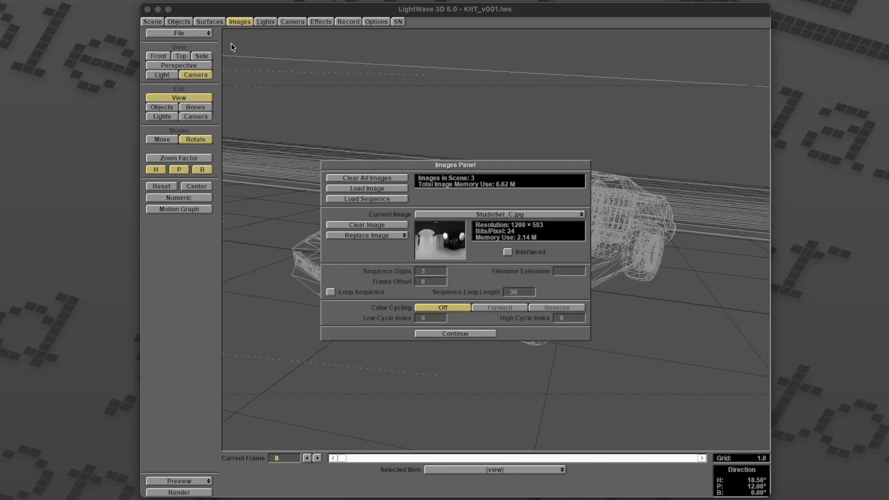
{"action": "left_click", "coordinate": [208, 22]}
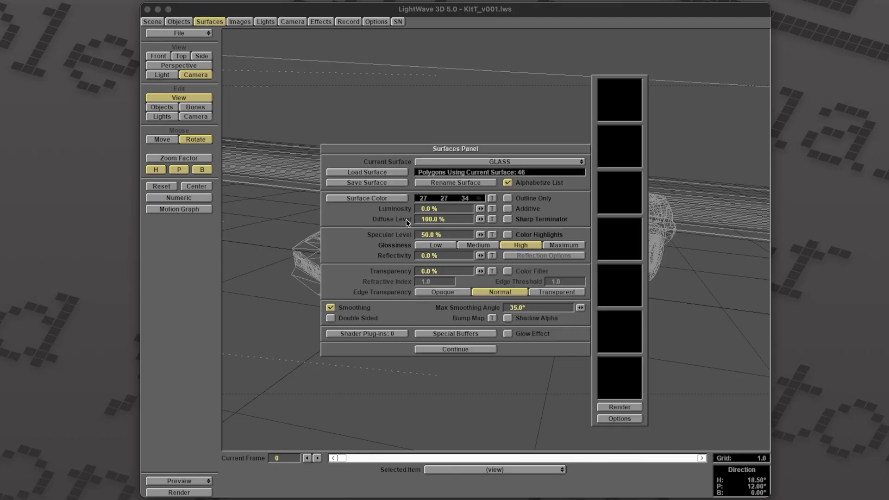
{"action": "left_click_drag", "start_coordinate": [480, 219], "coordinate": [439, 219]}
{"action": "left_click_drag", "start_coordinate": [482, 234], "coordinate": [503, 255]}
Step: Set the GLASS surface's reflection type to Ray Tracing + Spherical Map with StudioSet_B.jpg as the reflection image
{"action": "left_click", "coordinate": [519, 256]}
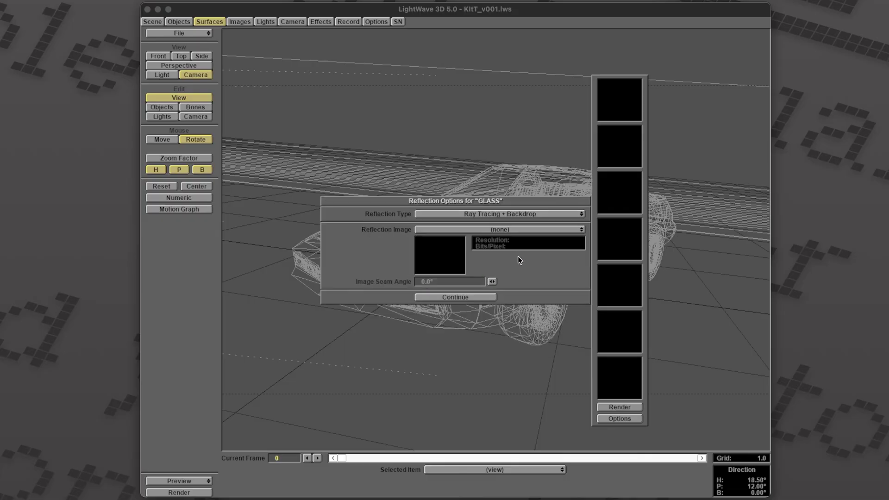
{"action": "left_click", "coordinate": [506, 213]}
{"action": "left_click", "coordinate": [514, 230]}
{"action": "left_click", "coordinate": [492, 231]}
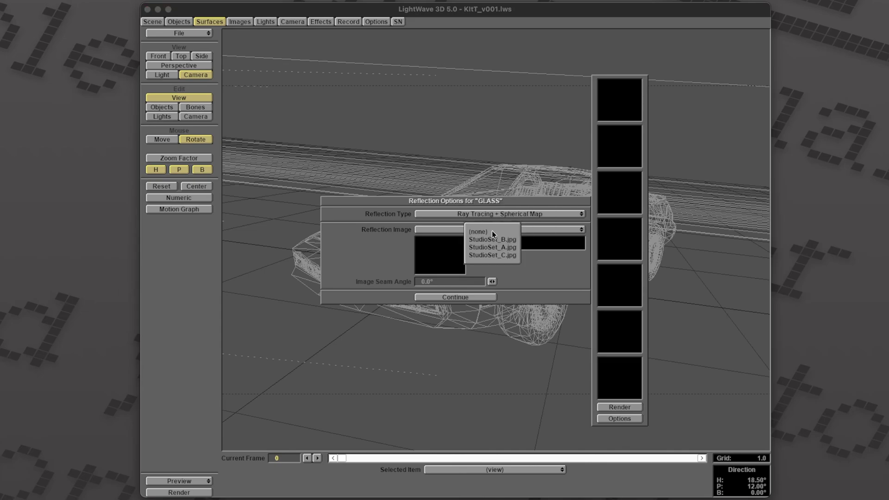
{"action": "left_click", "coordinate": [498, 240]}
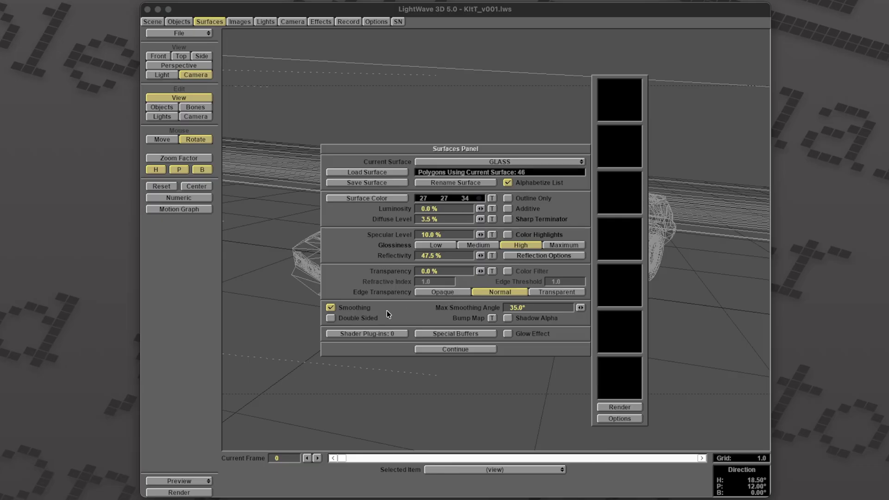
Step: Set the PAINT surface's specular level to 5% with High glossiness and render a test frame
{"action": "left_click", "coordinate": [498, 160]}
{"action": "left_click", "coordinate": [485, 198]}
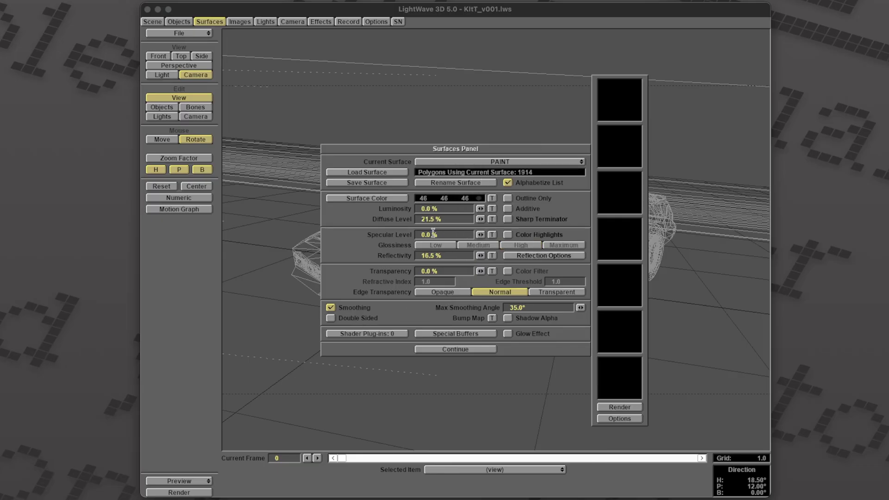
{"action": "left_click_drag", "start_coordinate": [480, 235], "coordinate": [482, 235]}
{"action": "left_click", "coordinate": [521, 245]}
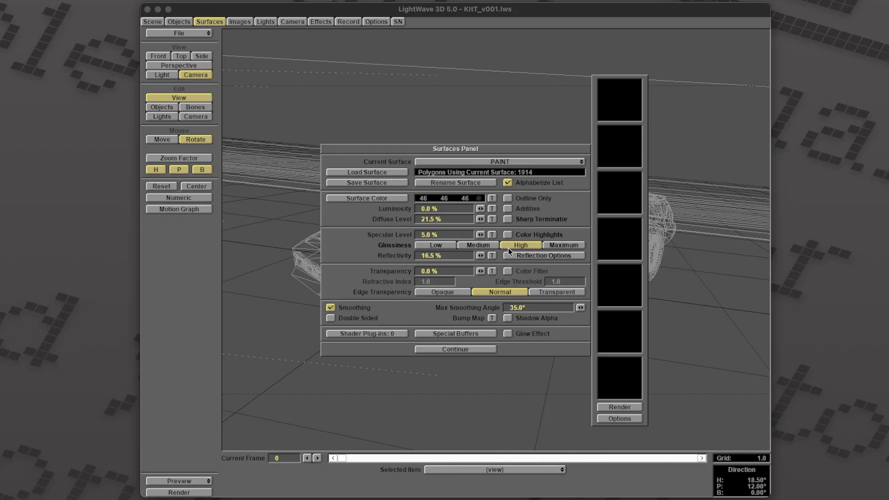
{"action": "key", "text": "Return"}
{"action": "key", "text": "F9"}
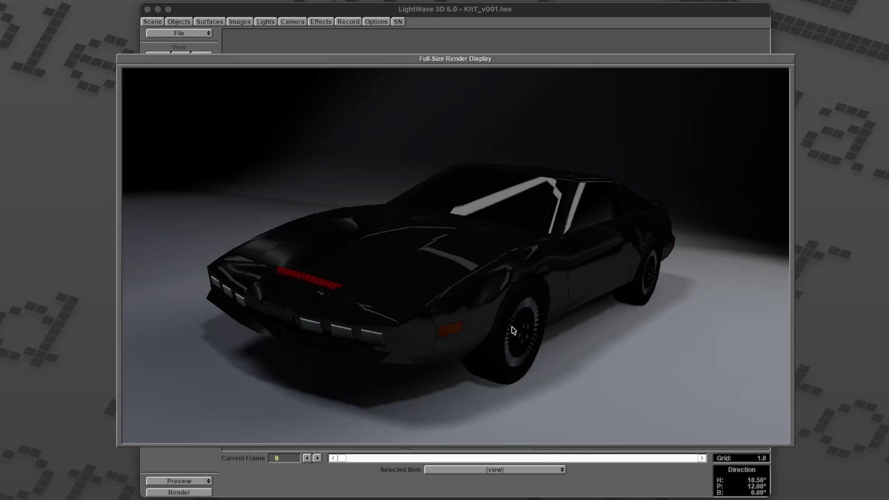
{"action": "left_click", "coordinate": [465, 328]}
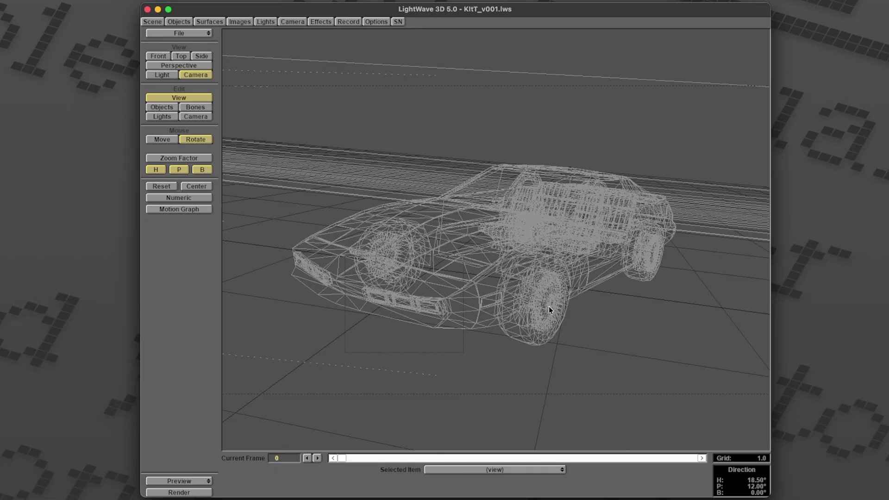
Step: Adjust the limited render region around the car's front lights to 22.2–43.8% horizontally and 55.2–86.5% vertically
{"action": "key", "text": "l"}
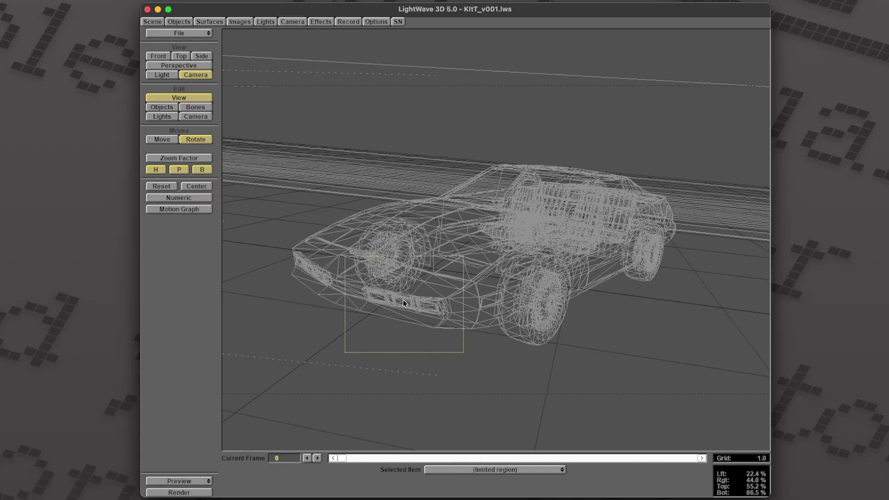
{"action": "key", "text": "l"}
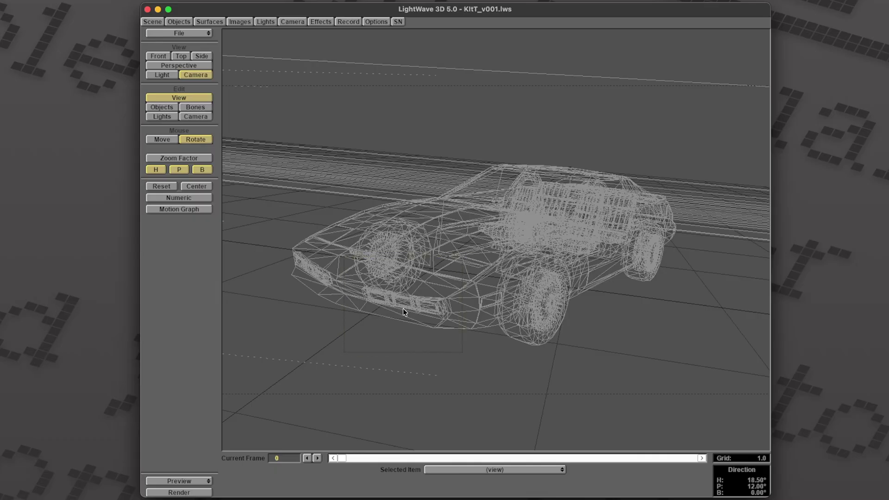
{"action": "key", "text": "l"}
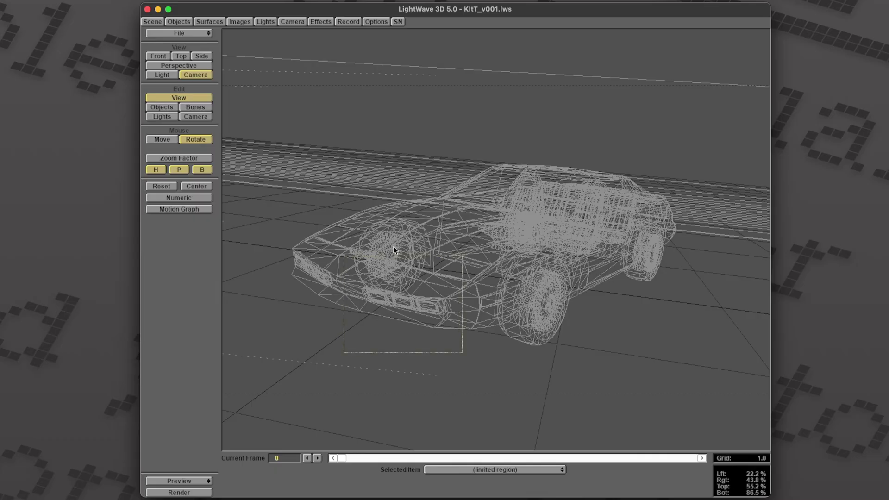
{"action": "key", "text": "l"}
Step: Set the diffuse level of Body Material #168 to 0% and render the limited region to identify the surface
{"action": "left_click", "coordinate": [206, 21]}
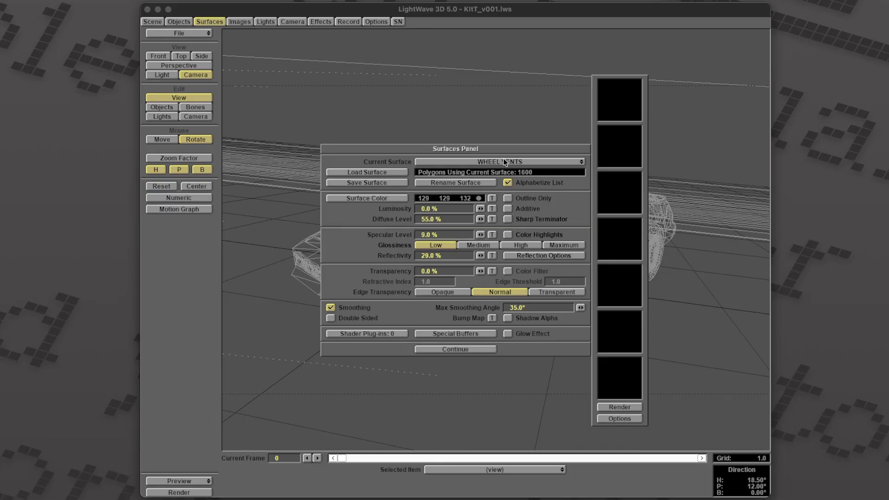
{"action": "left_click", "coordinate": [504, 161]}
{"action": "left_click", "coordinate": [518, 21]}
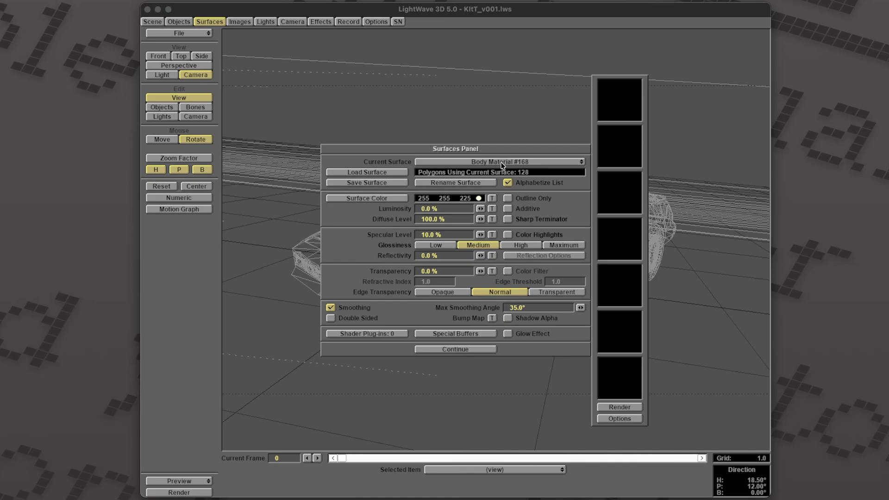
{"action": "left_click", "coordinate": [480, 218]}
{"action": "left_click_drag", "start_coordinate": [480, 219], "coordinate": [458, 218]}
{"action": "key", "text": "F9"}
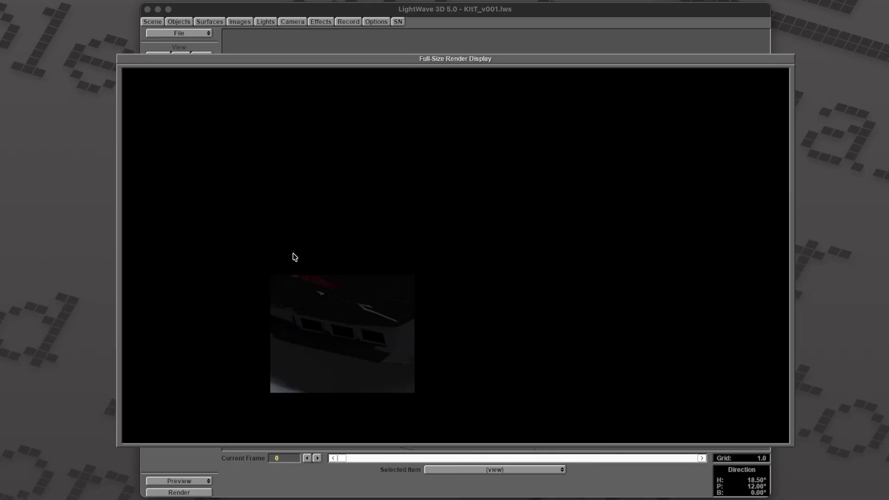
{"action": "left_click", "coordinate": [394, 249]}
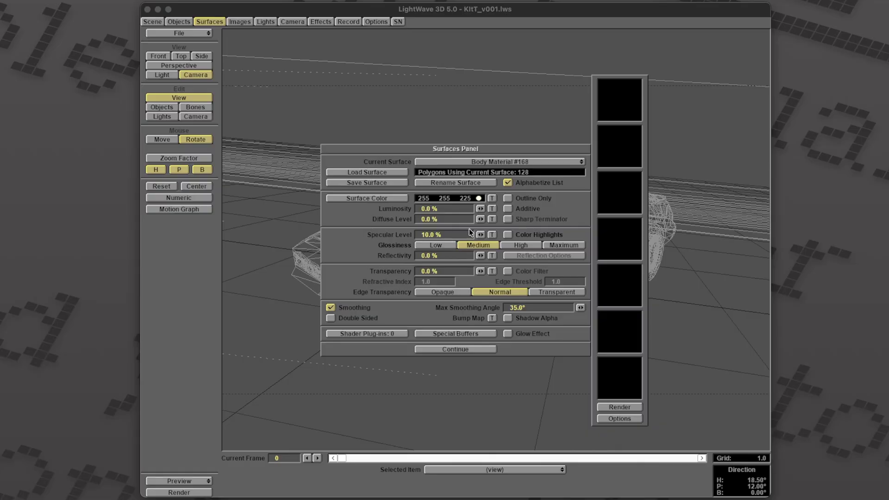
Step: Make Body Material #168 double sided with 42% diffuse, High glossiness, 79.5% reflectivity and 15.5% transparency
{"action": "left_click_drag", "start_coordinate": [479, 219], "coordinate": [488, 219]}
{"action": "left_click", "coordinate": [521, 245]}
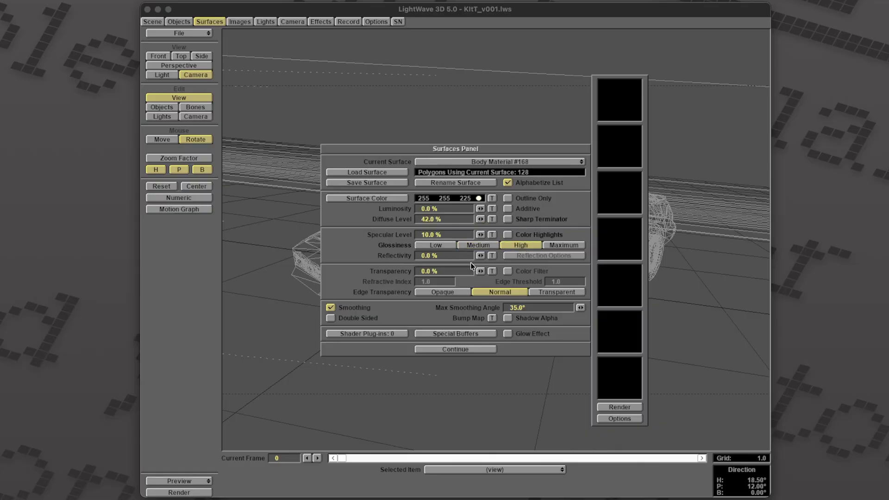
{"action": "left_click_drag", "start_coordinate": [480, 271], "coordinate": [487, 255]}
{"action": "left_click", "coordinate": [330, 318]}
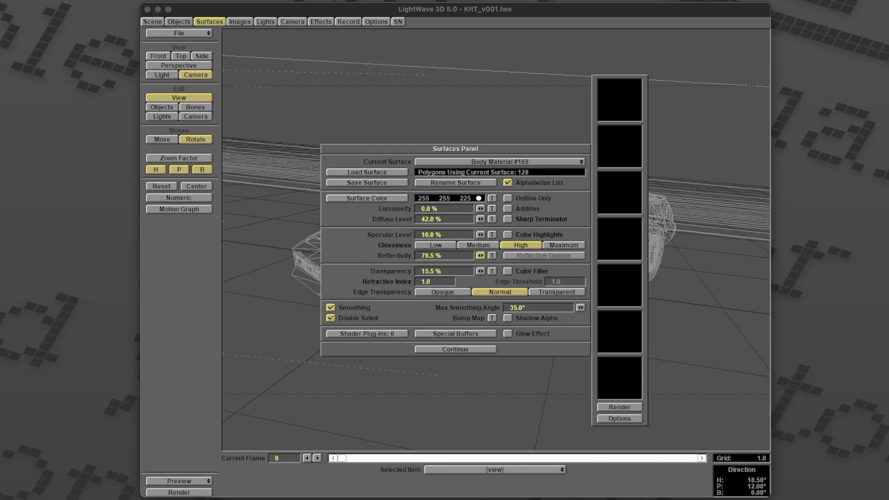
Step: Set the reflection type of Body Material #168 to Ray Tracing + Spherical Map
{"action": "left_click", "coordinate": [543, 255]}
{"action": "left_click", "coordinate": [505, 214]}
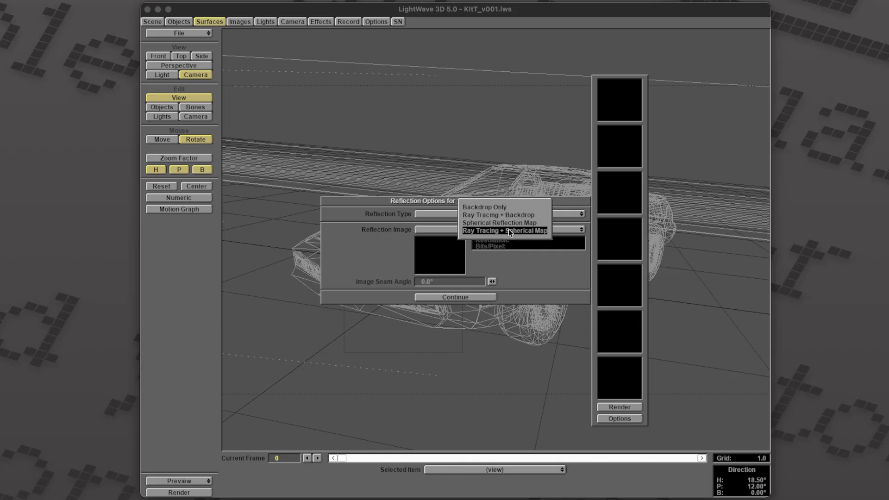
{"action": "left_click", "coordinate": [509, 230]}
{"action": "left_click", "coordinate": [508, 229]}
{"action": "left_click", "coordinate": [501, 239]}
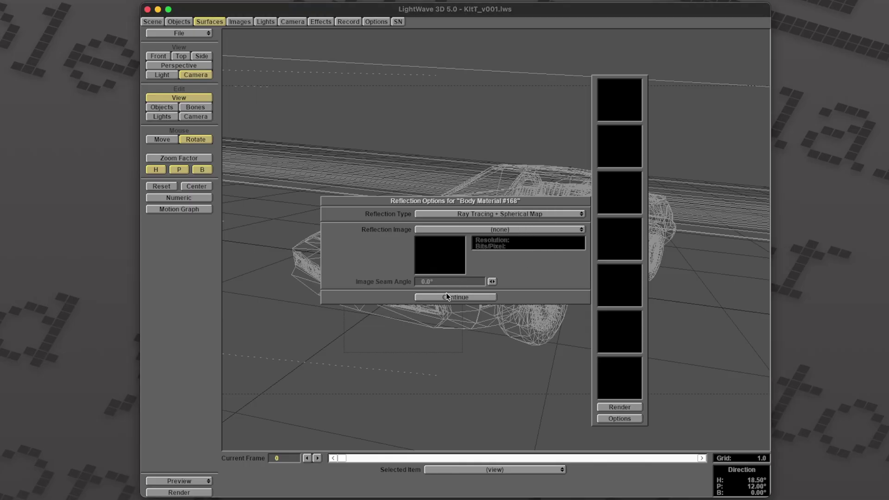
{"action": "left_click", "coordinate": [448, 297]}
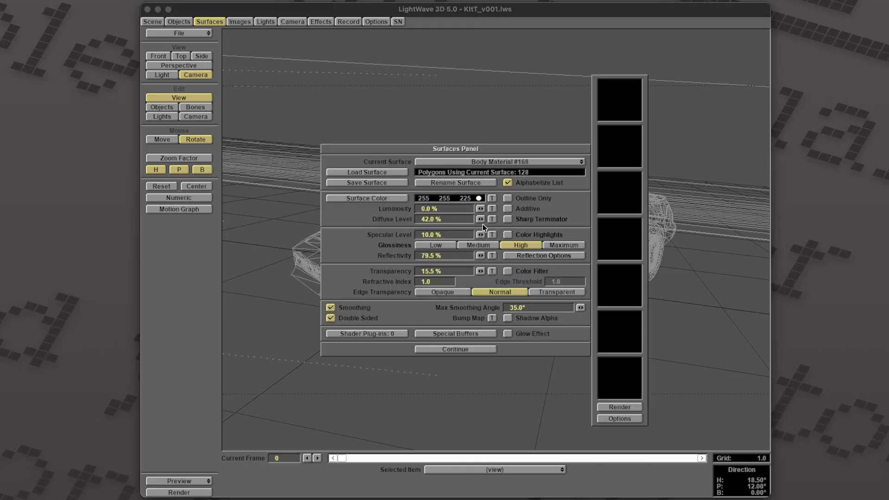
Step: Set the GLASS surface's transparency to 14.5% and make it double sided
{"action": "left_click", "coordinate": [496, 162]}
{"action": "left_click", "coordinate": [486, 210]}
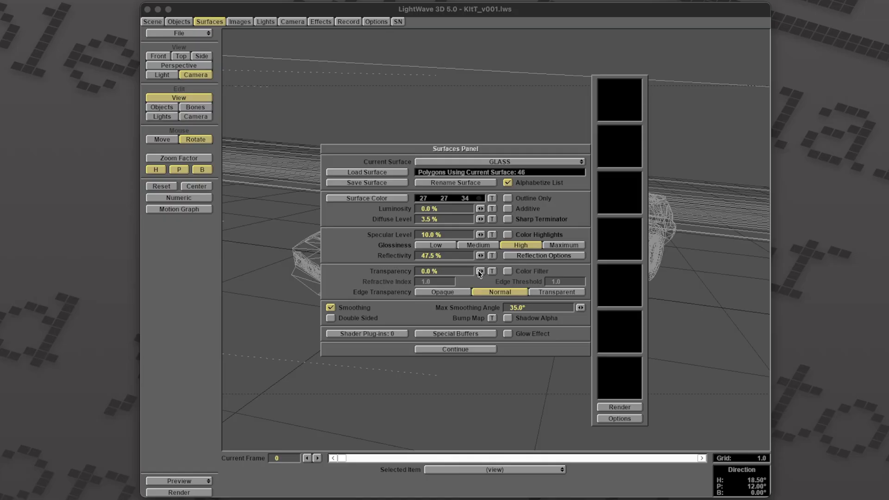
{"action": "left_click_drag", "start_coordinate": [479, 272], "coordinate": [482, 272]}
{"action": "left_click_drag", "start_coordinate": [481, 271], "coordinate": [484, 271]}
{"action": "left_click", "coordinate": [330, 318]}
{"action": "left_click_drag", "start_coordinate": [480, 271], "coordinate": [481, 271]}
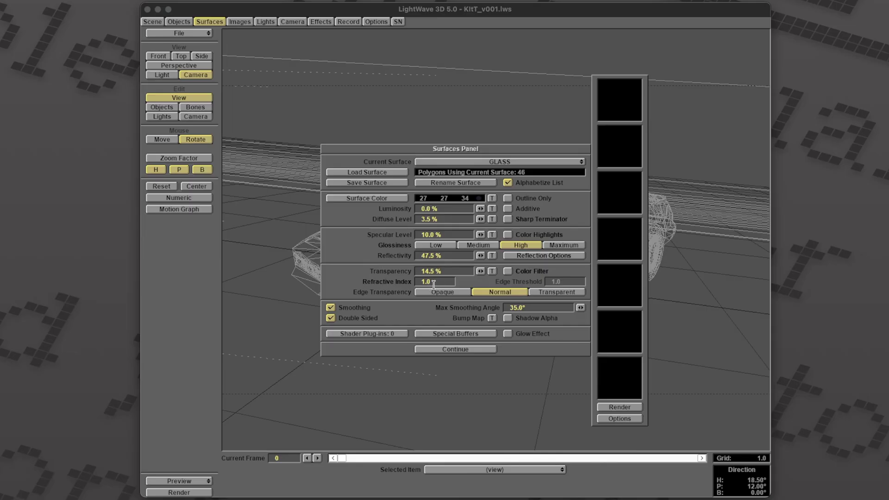
Step: Turn on the color filter for the GLASS surface and render a full test frame
{"action": "left_click", "coordinate": [503, 273]}
{"action": "key", "text": "F9"}
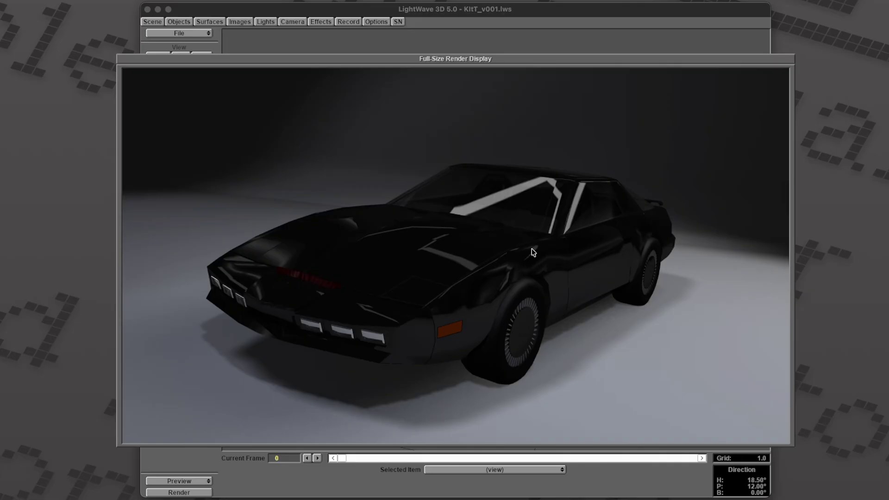
{"action": "left_click", "coordinate": [361, 235]}
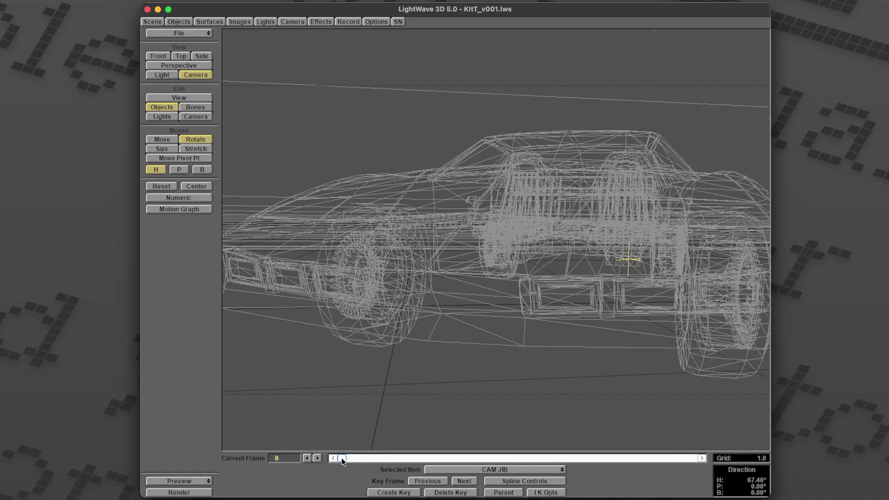
Step: Examine the camera and CAM JIB animation by scrubbing to frame 100, using both the top view and the camera view
{"action": "left_click_drag", "start_coordinate": [342, 460], "coordinate": [333, 476]}
{"action": "key", "text": "2"}
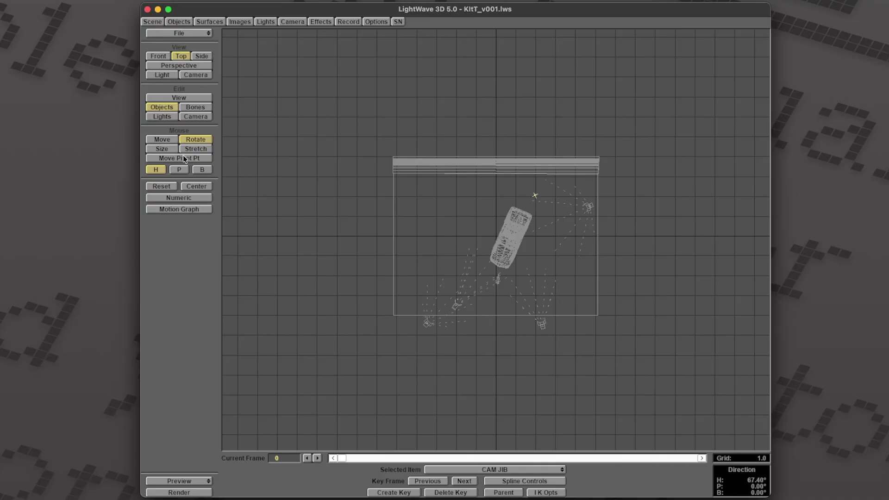
{"action": "left_click", "coordinate": [201, 117]}
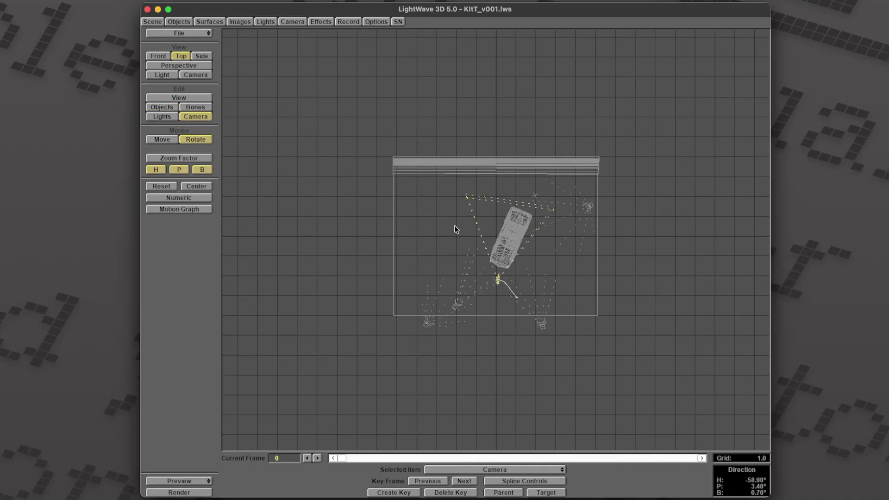
{"action": "left_click", "coordinate": [164, 108]}
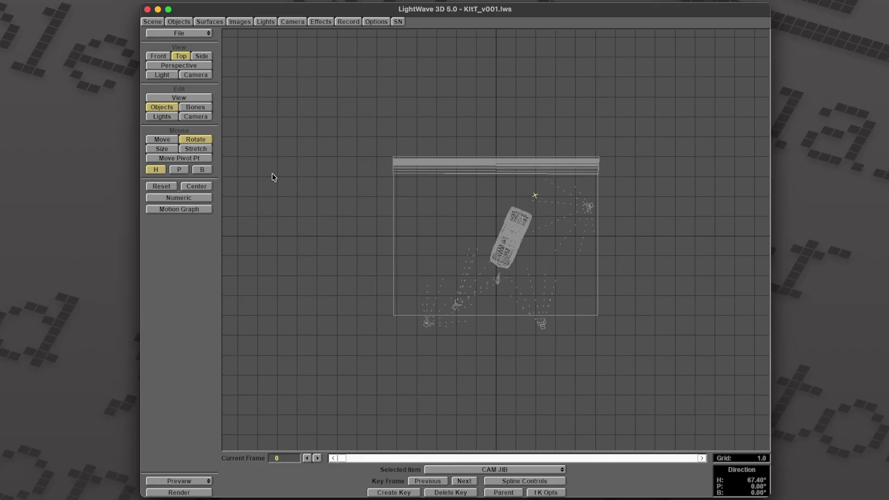
{"action": "left_click", "coordinate": [190, 117]}
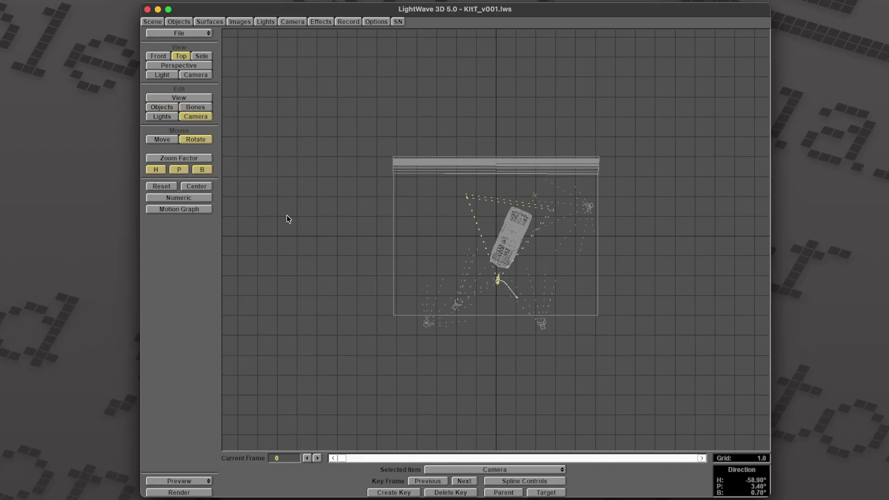
{"action": "left_click_drag", "start_coordinate": [738, 454], "coordinate": [635, 463]}
{"action": "key", "text": "6"}
{"action": "left_click_drag", "start_coordinate": [634, 463], "coordinate": [693, 463]}
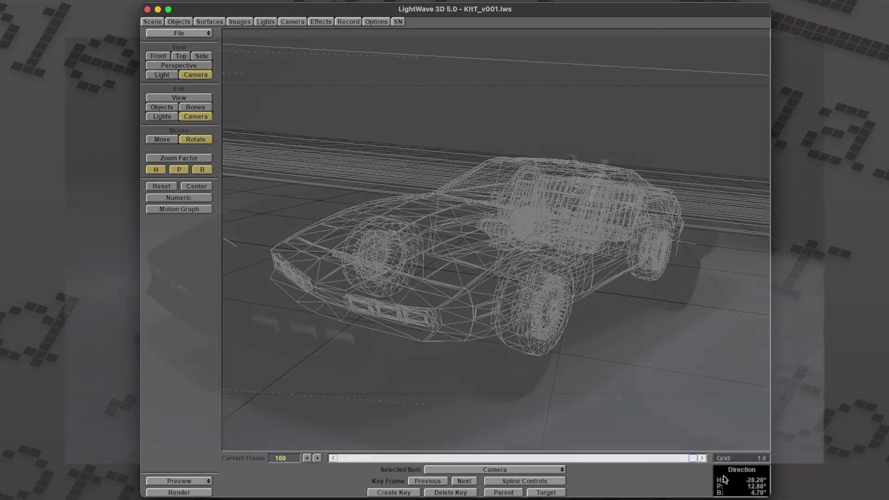